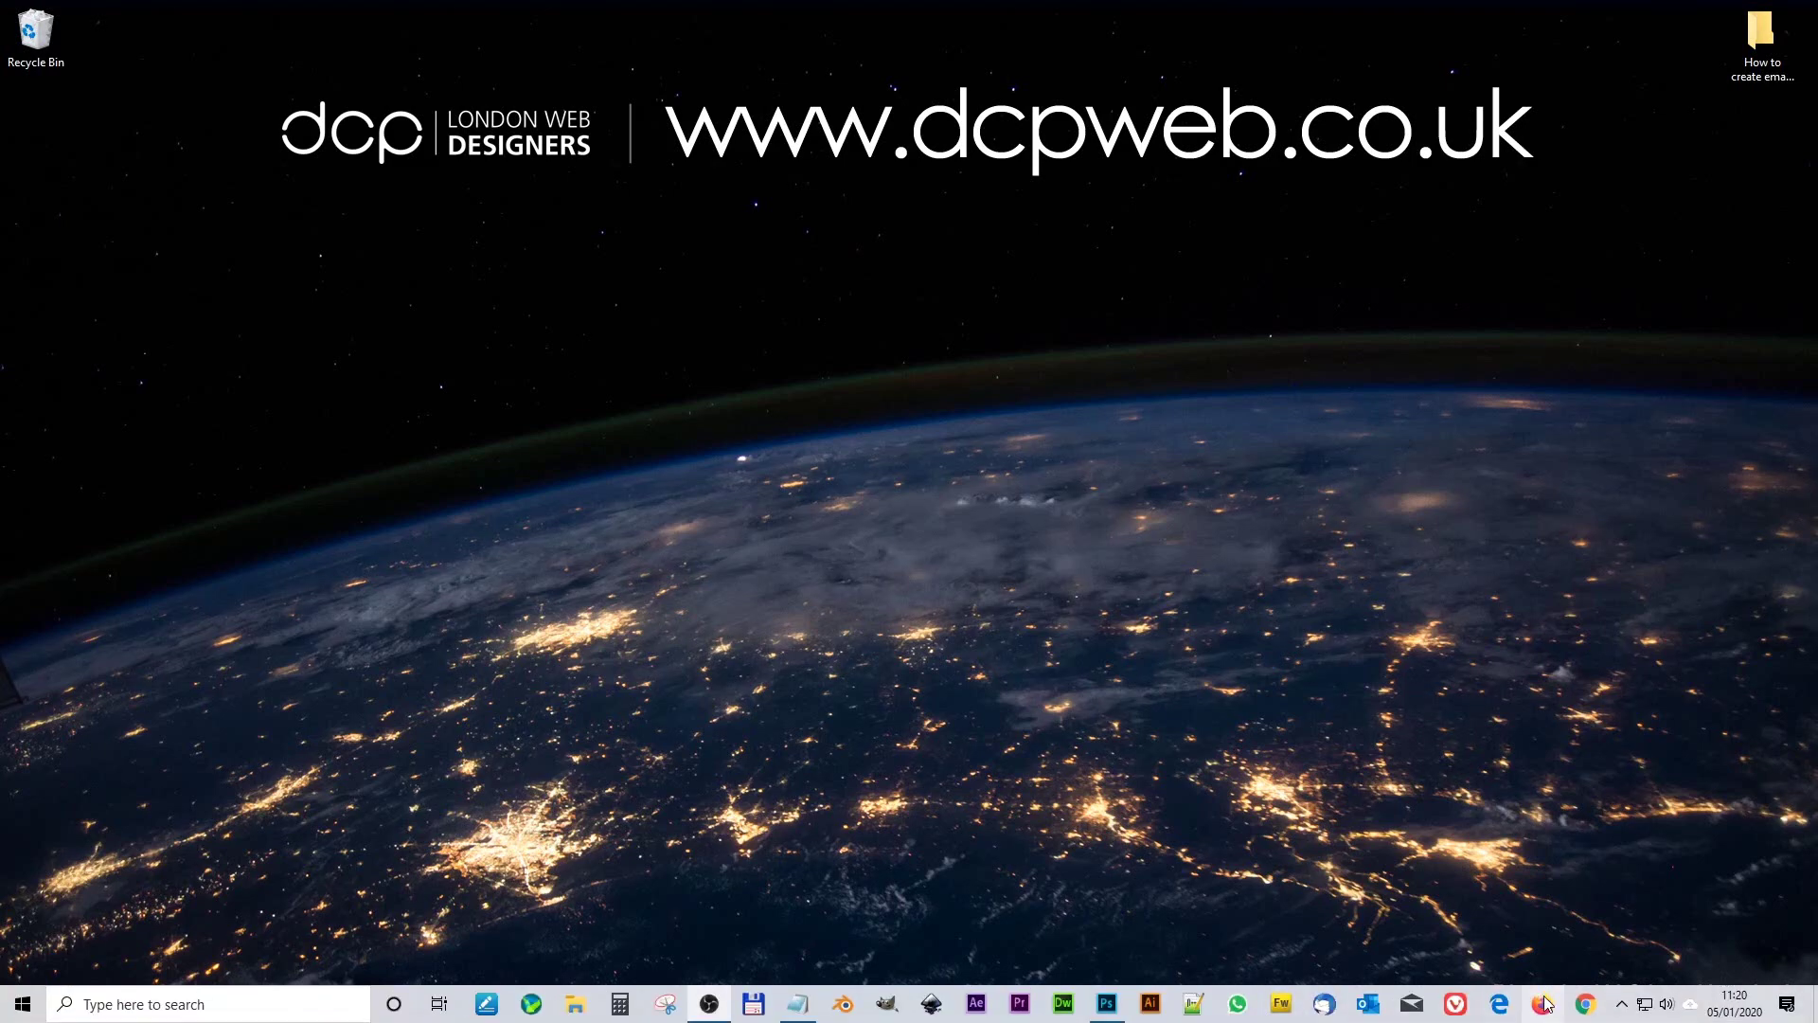
- In Chrome, load simple-forms-architects.co.uk/cpanel to reach the cPanel login page
click(1585, 1004)
text(http://simple-forms-architects.co.uk)
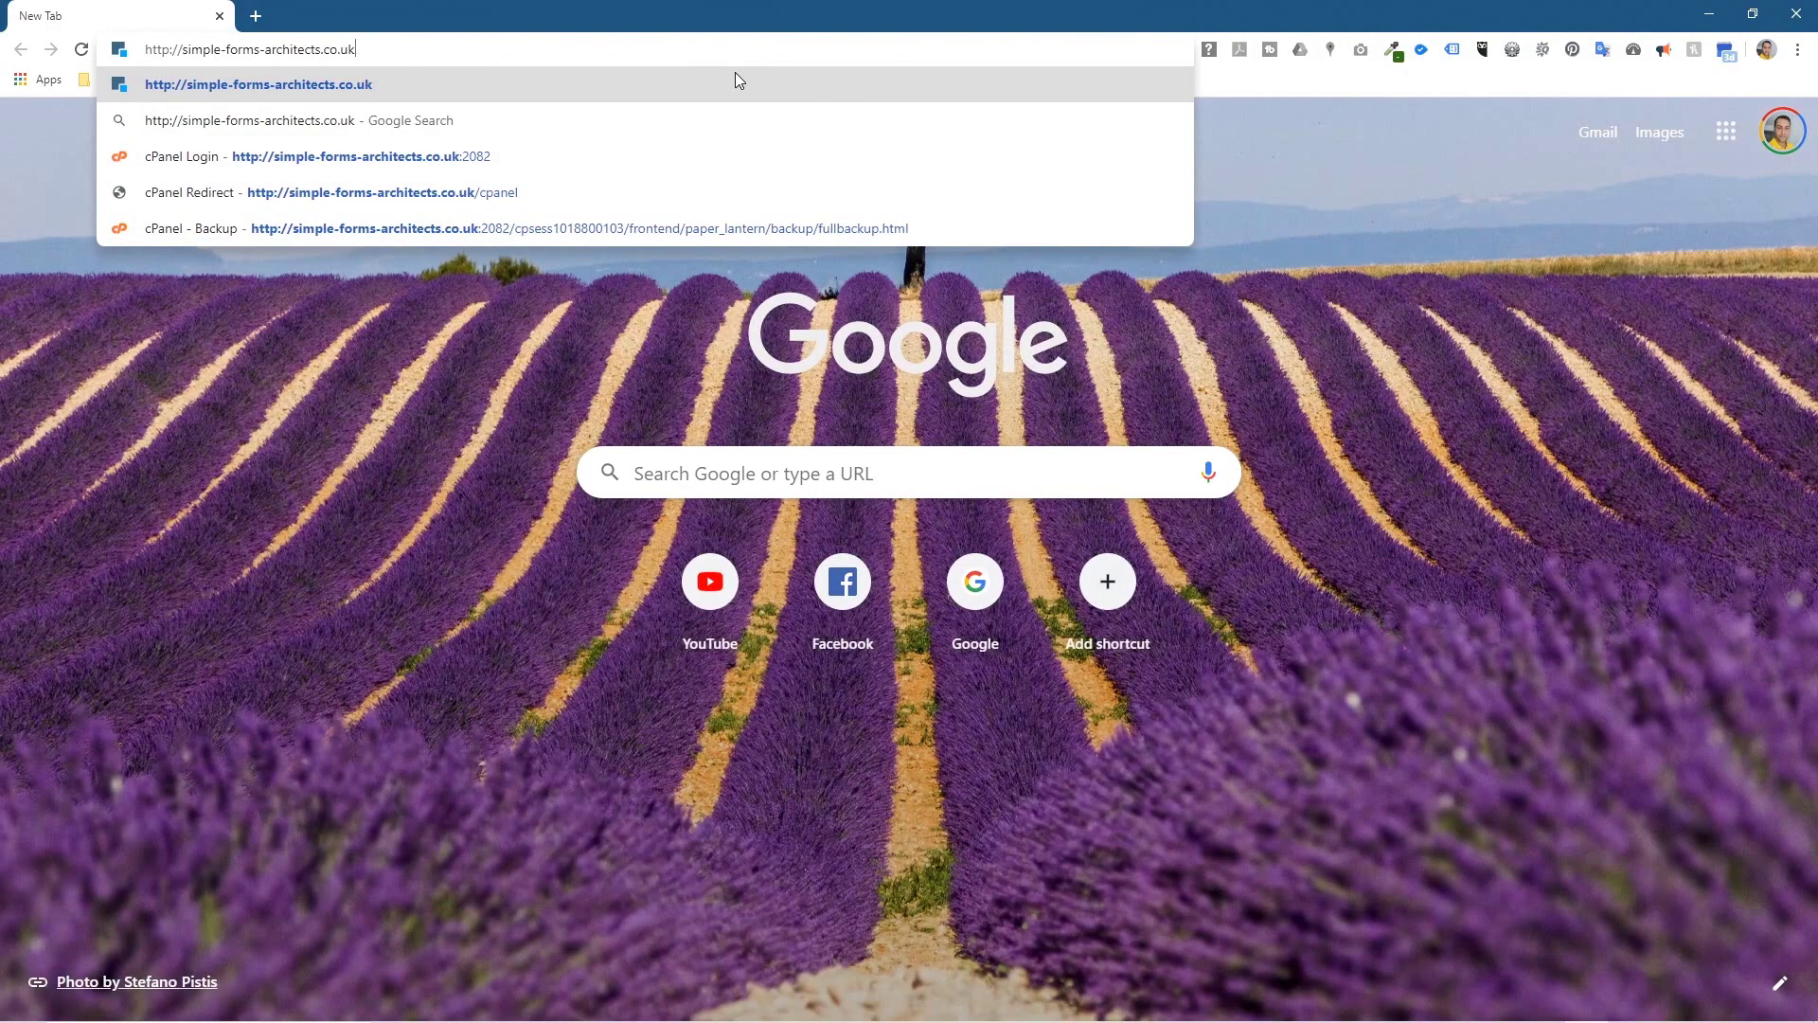
key(Return)
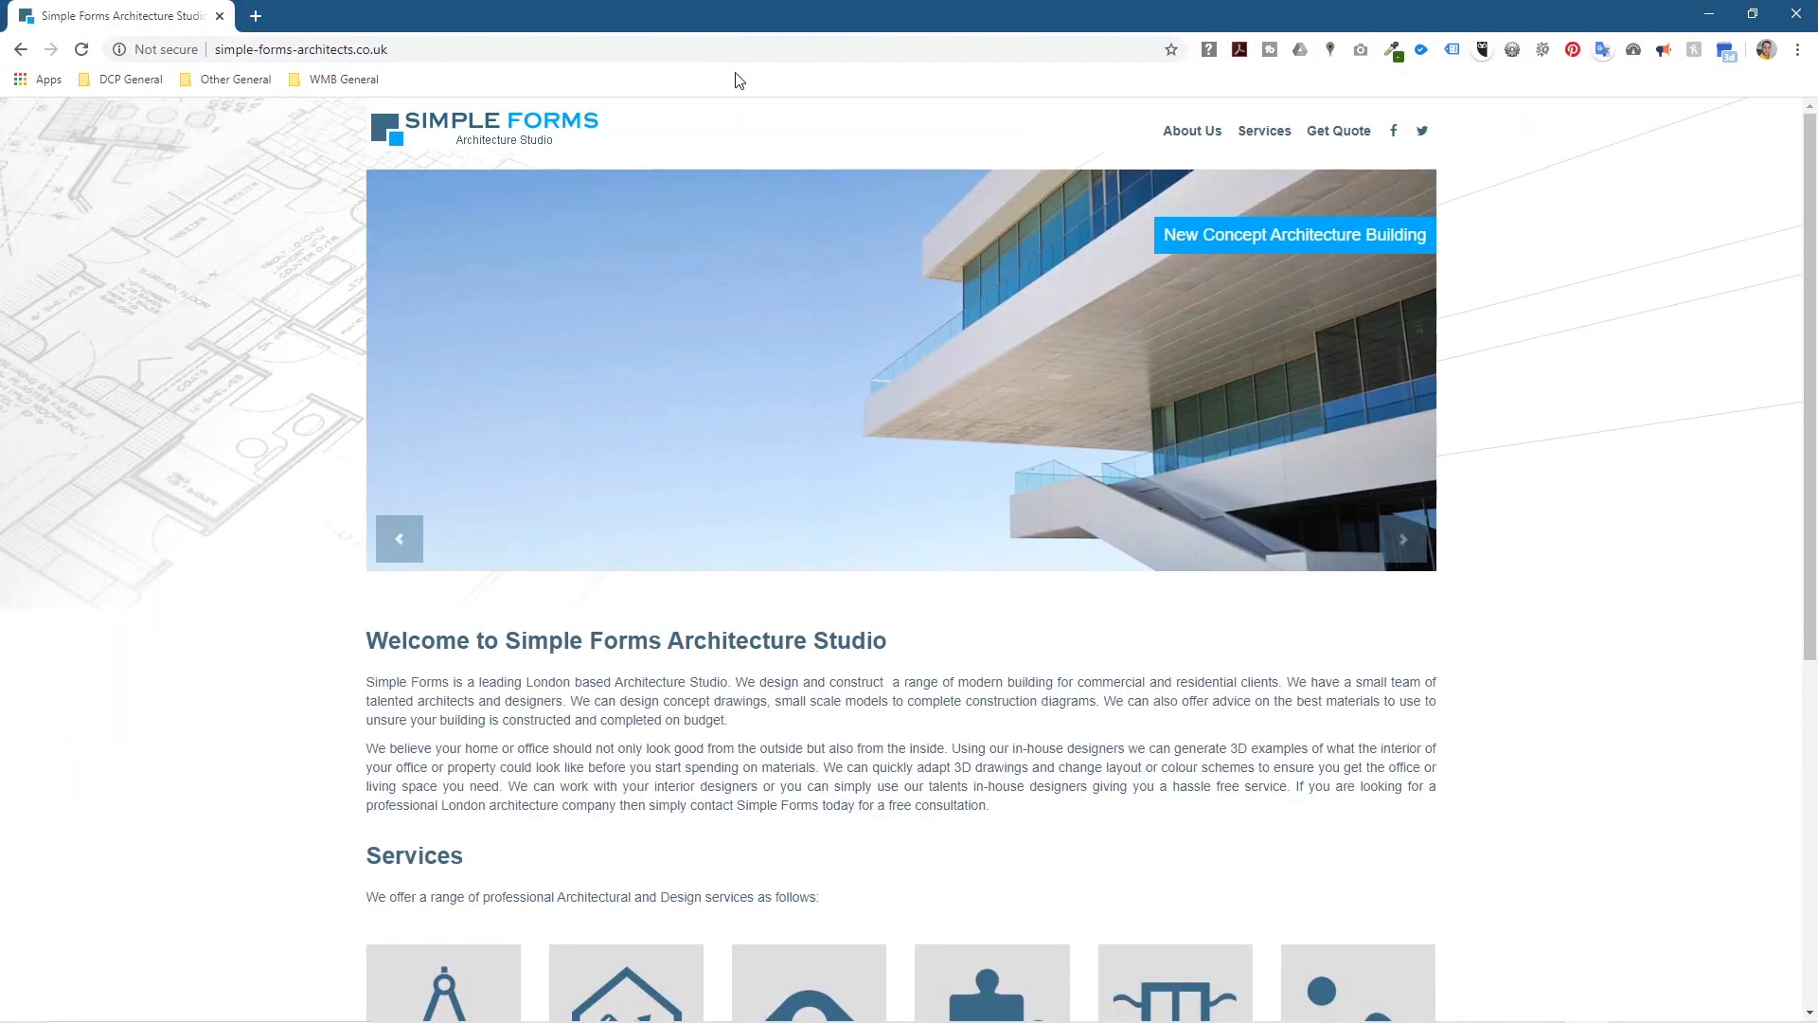
click(749, 50)
click(750, 49)
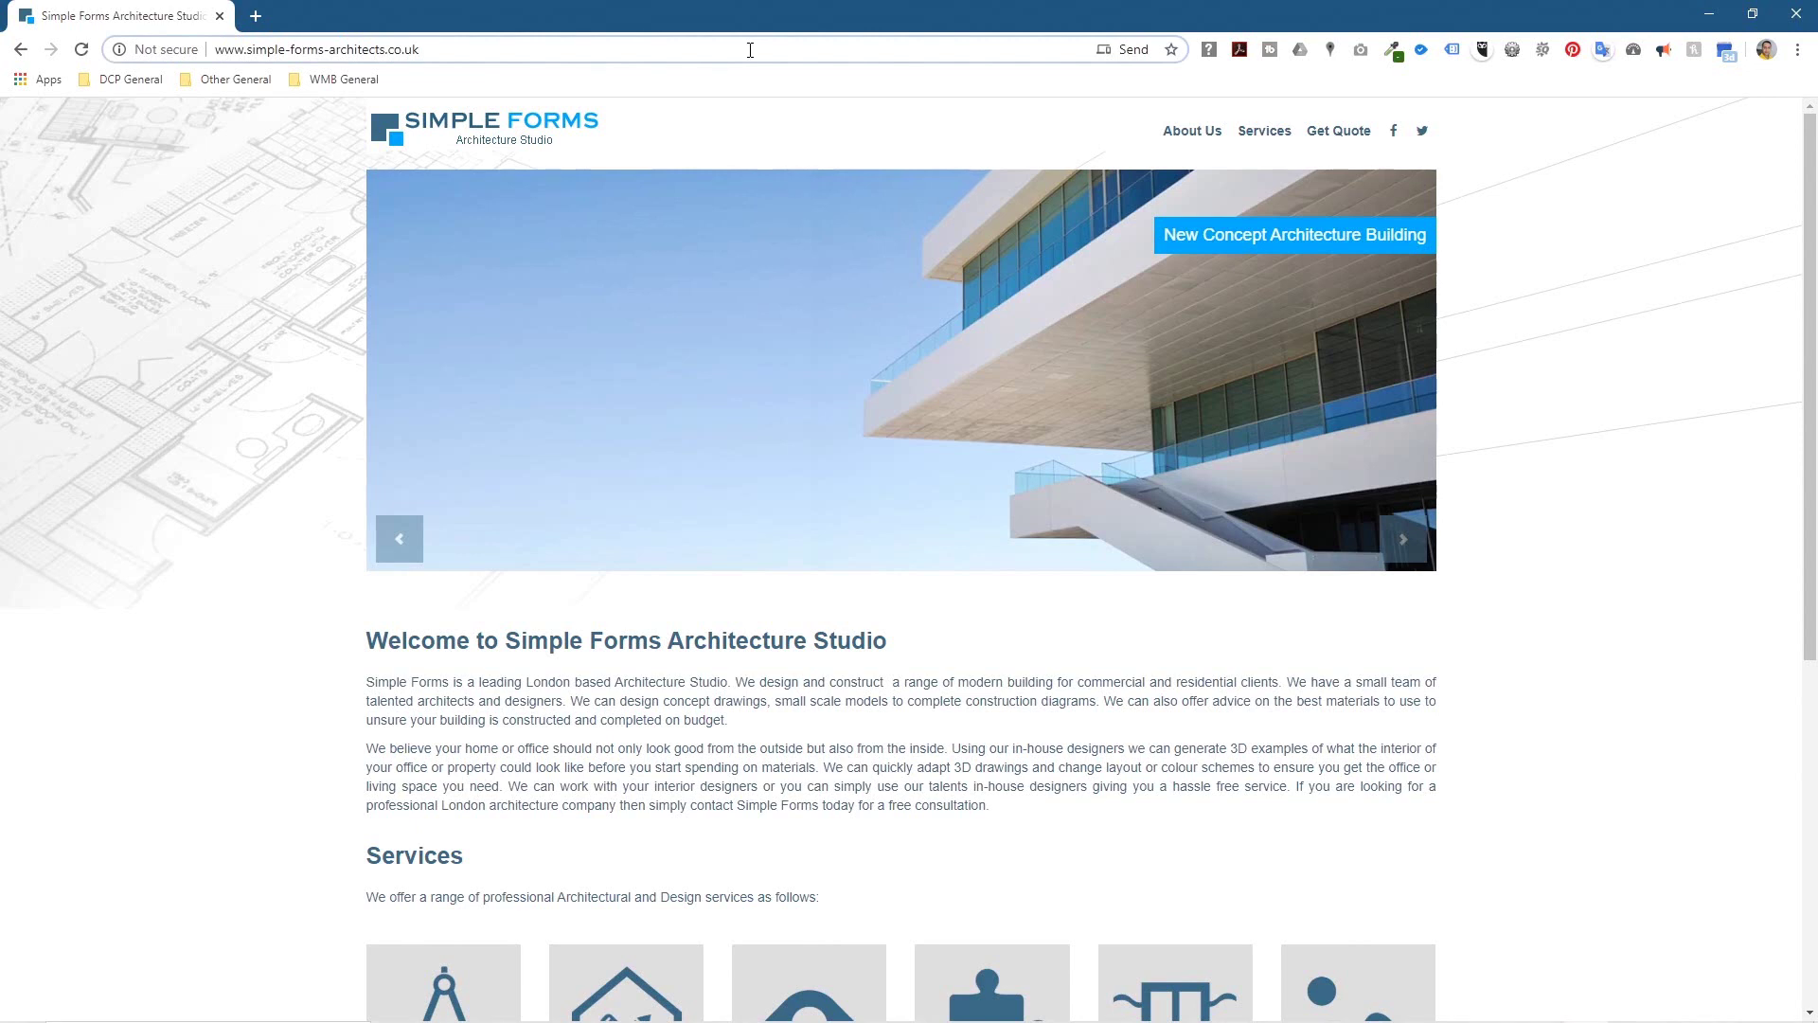
text(/cpanel)
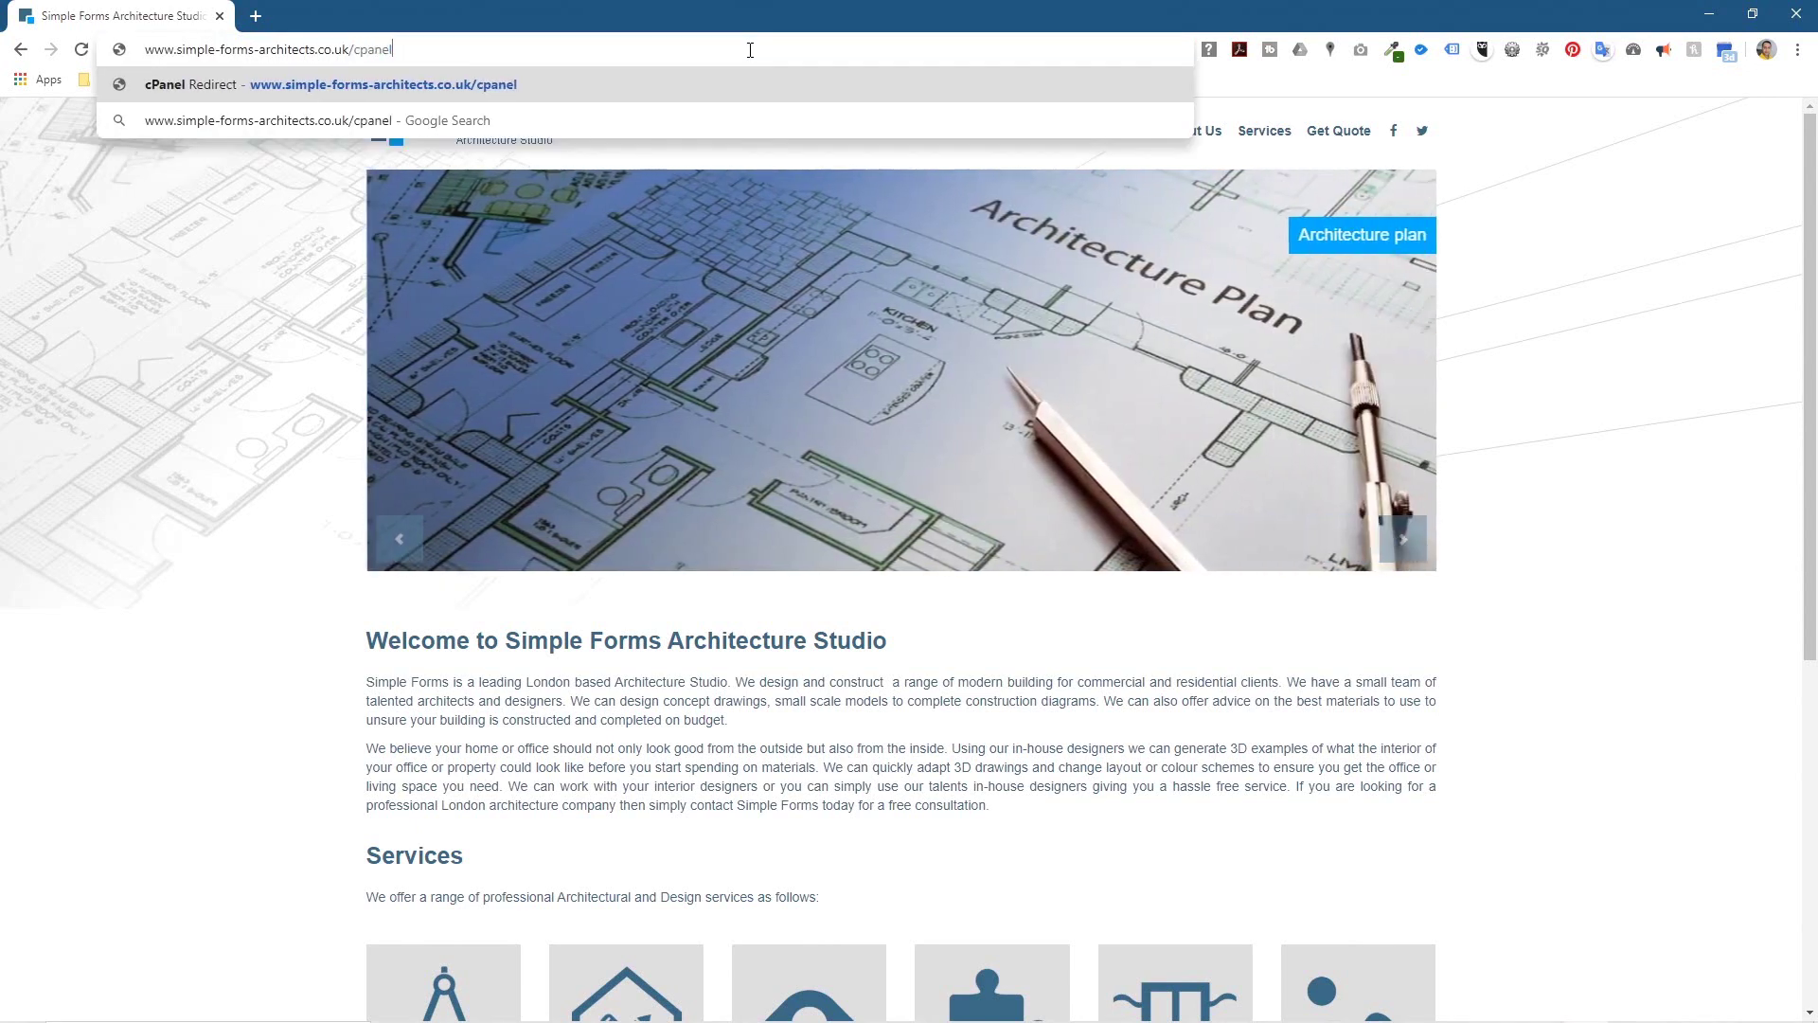
key(Return)
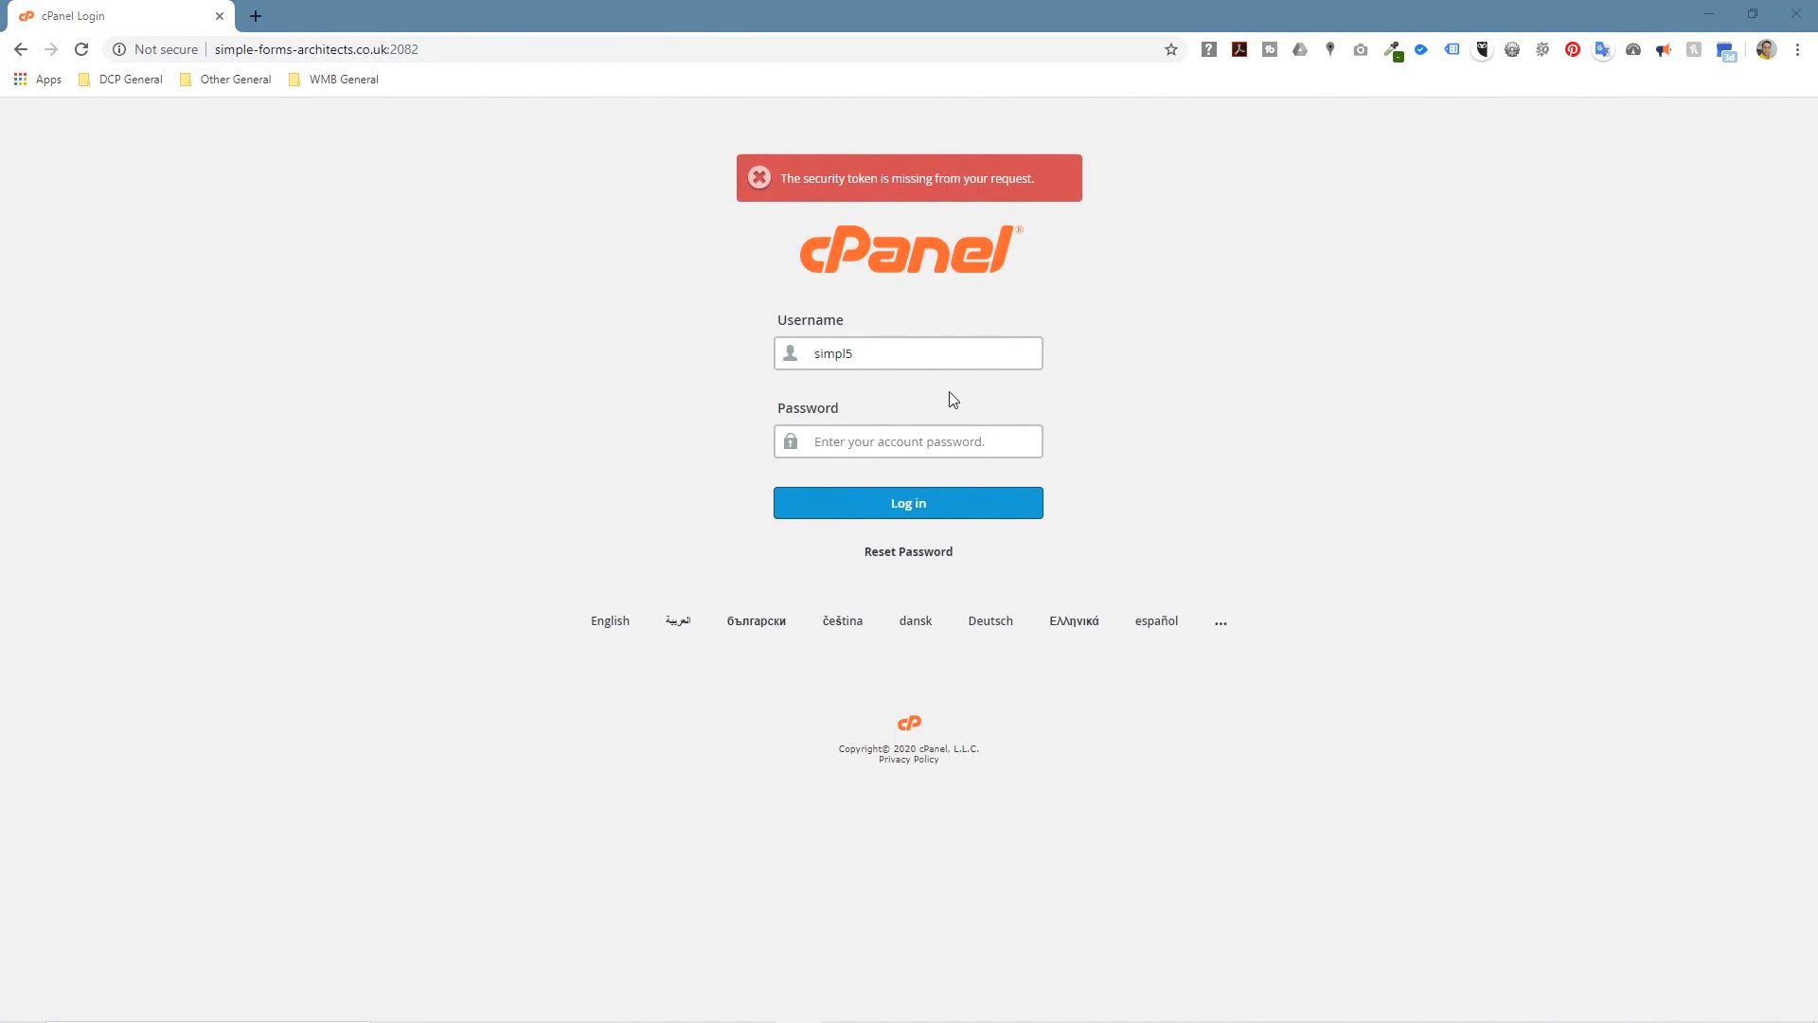
- Log into the cPanel dashboard with the saved account password, declining to save it
click(896, 446)
key(ctrl+v)
click(861, 508)
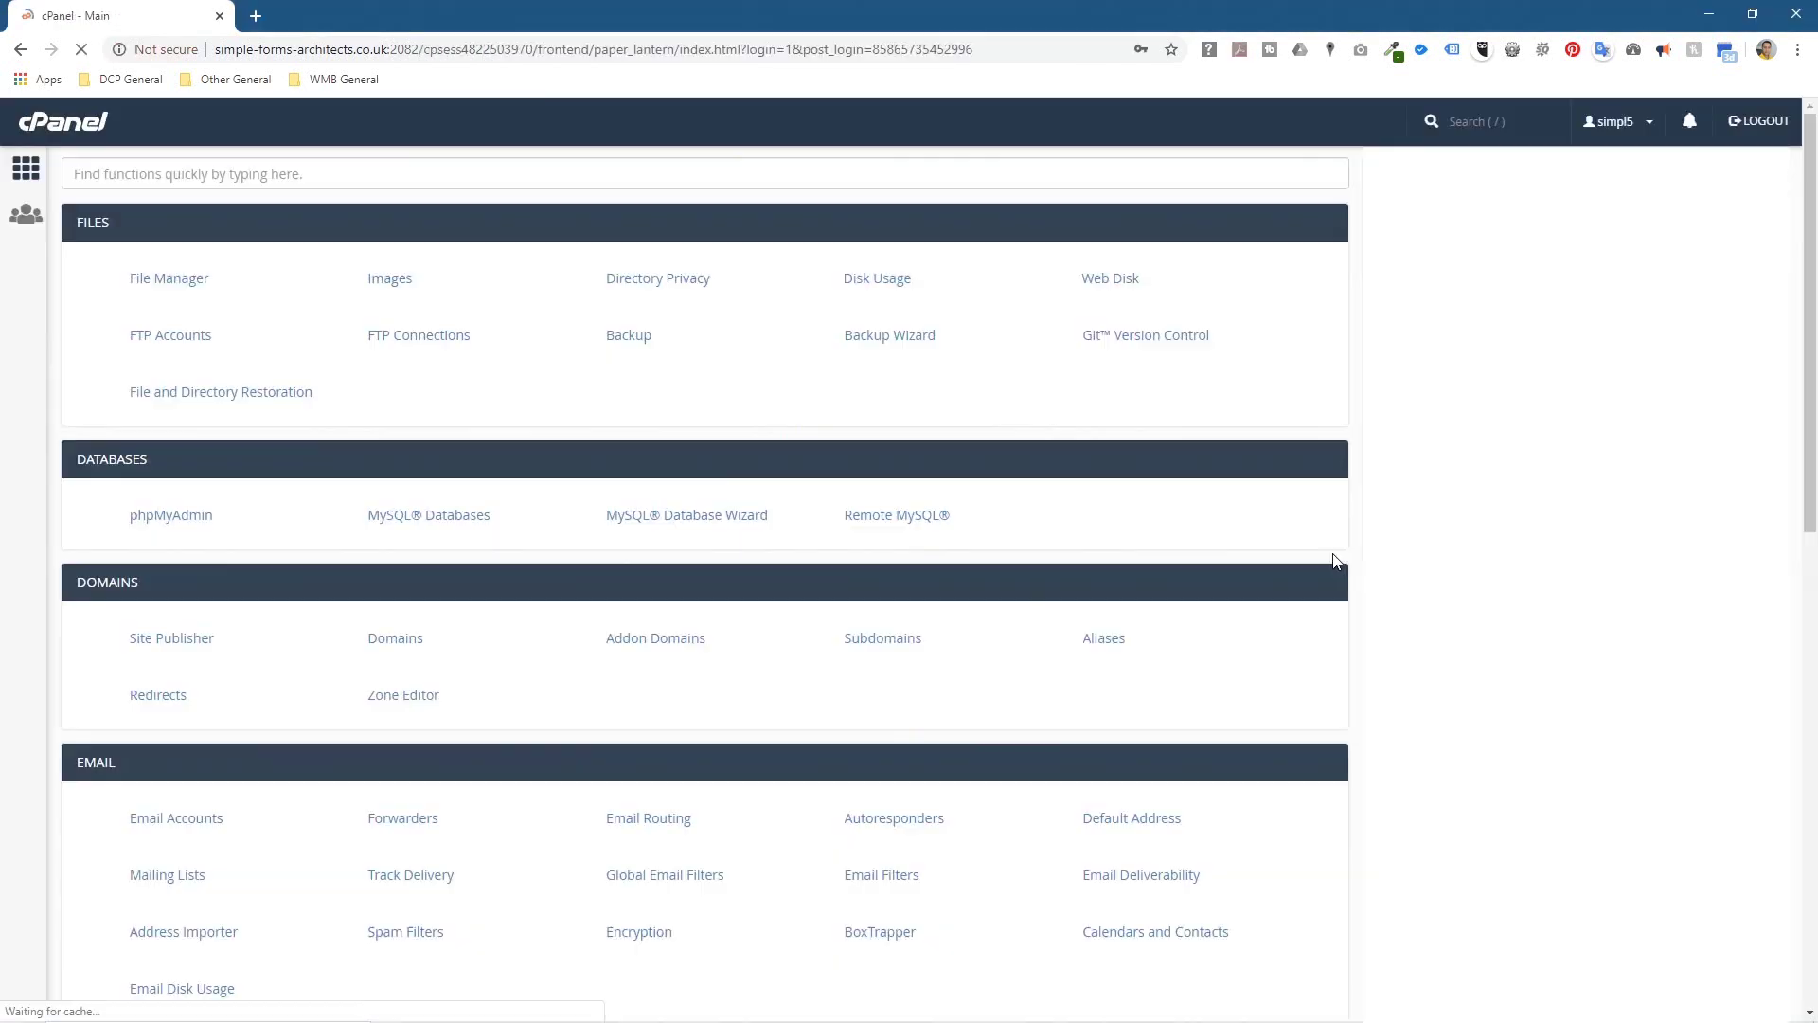
click(949, 404)
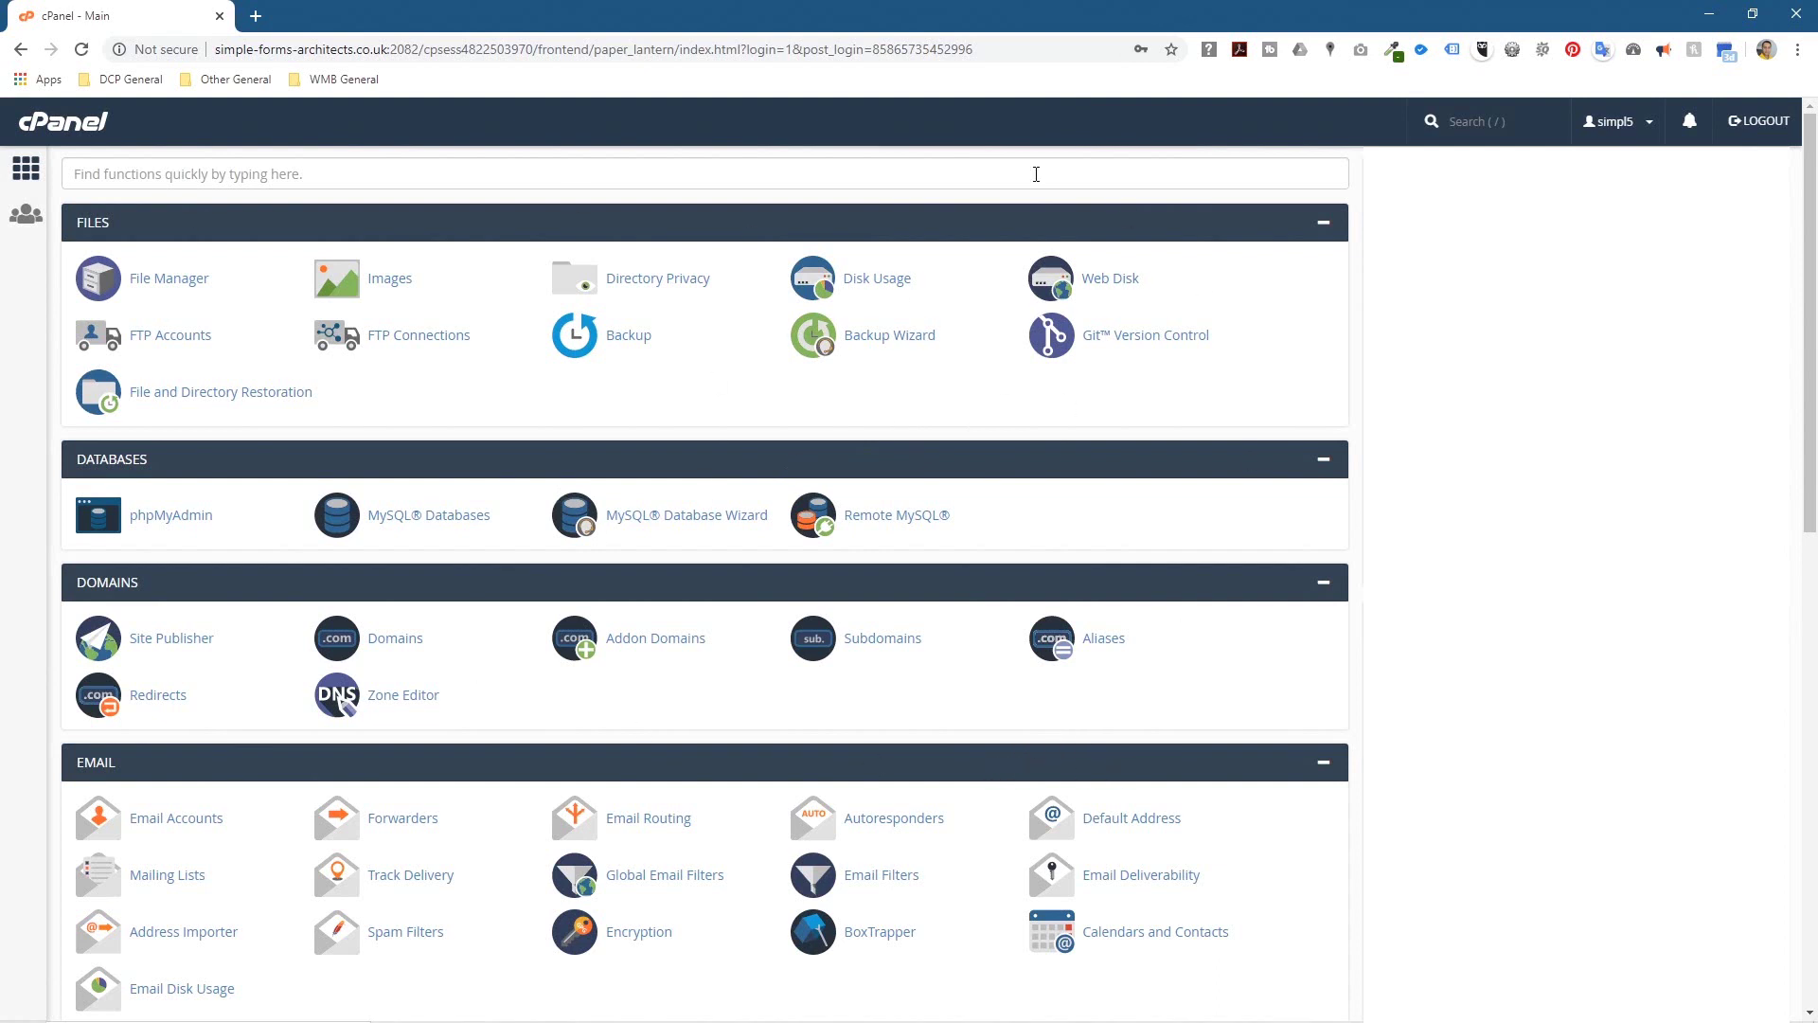
- From the Email section, open Email Accounts and start creating a new account
scroll(691, 757, down, 3)
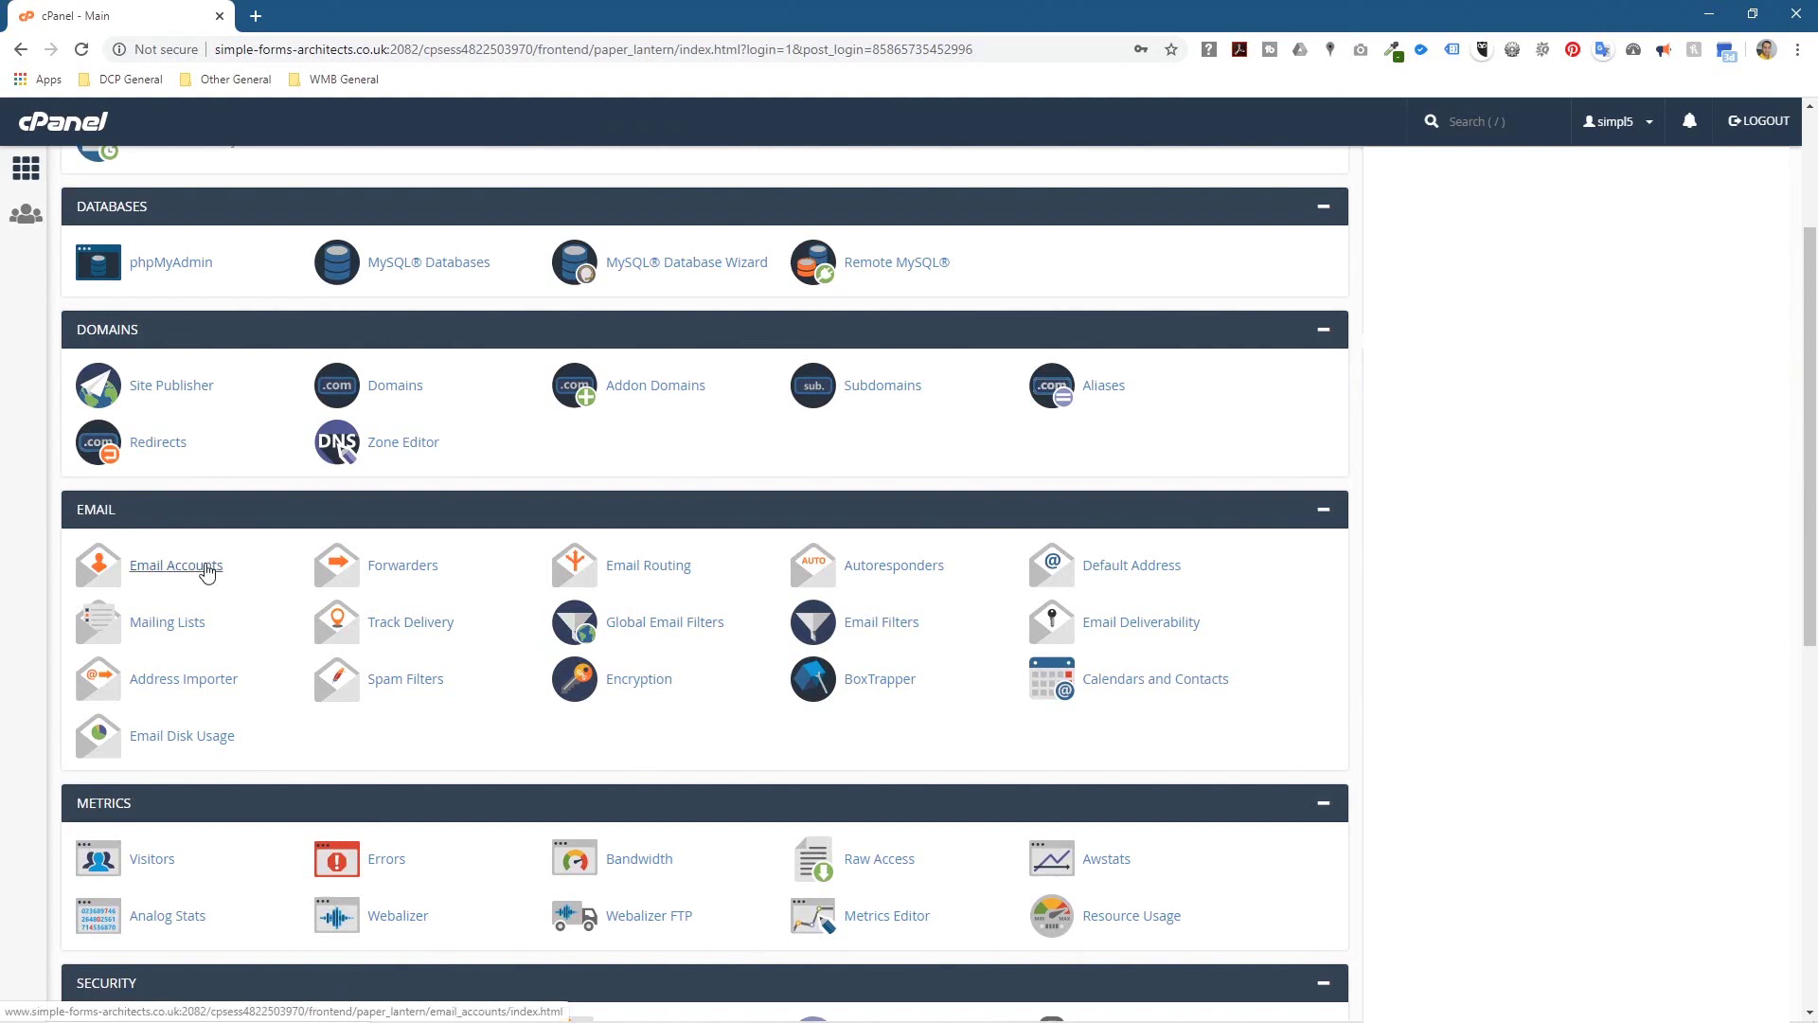
click(209, 571)
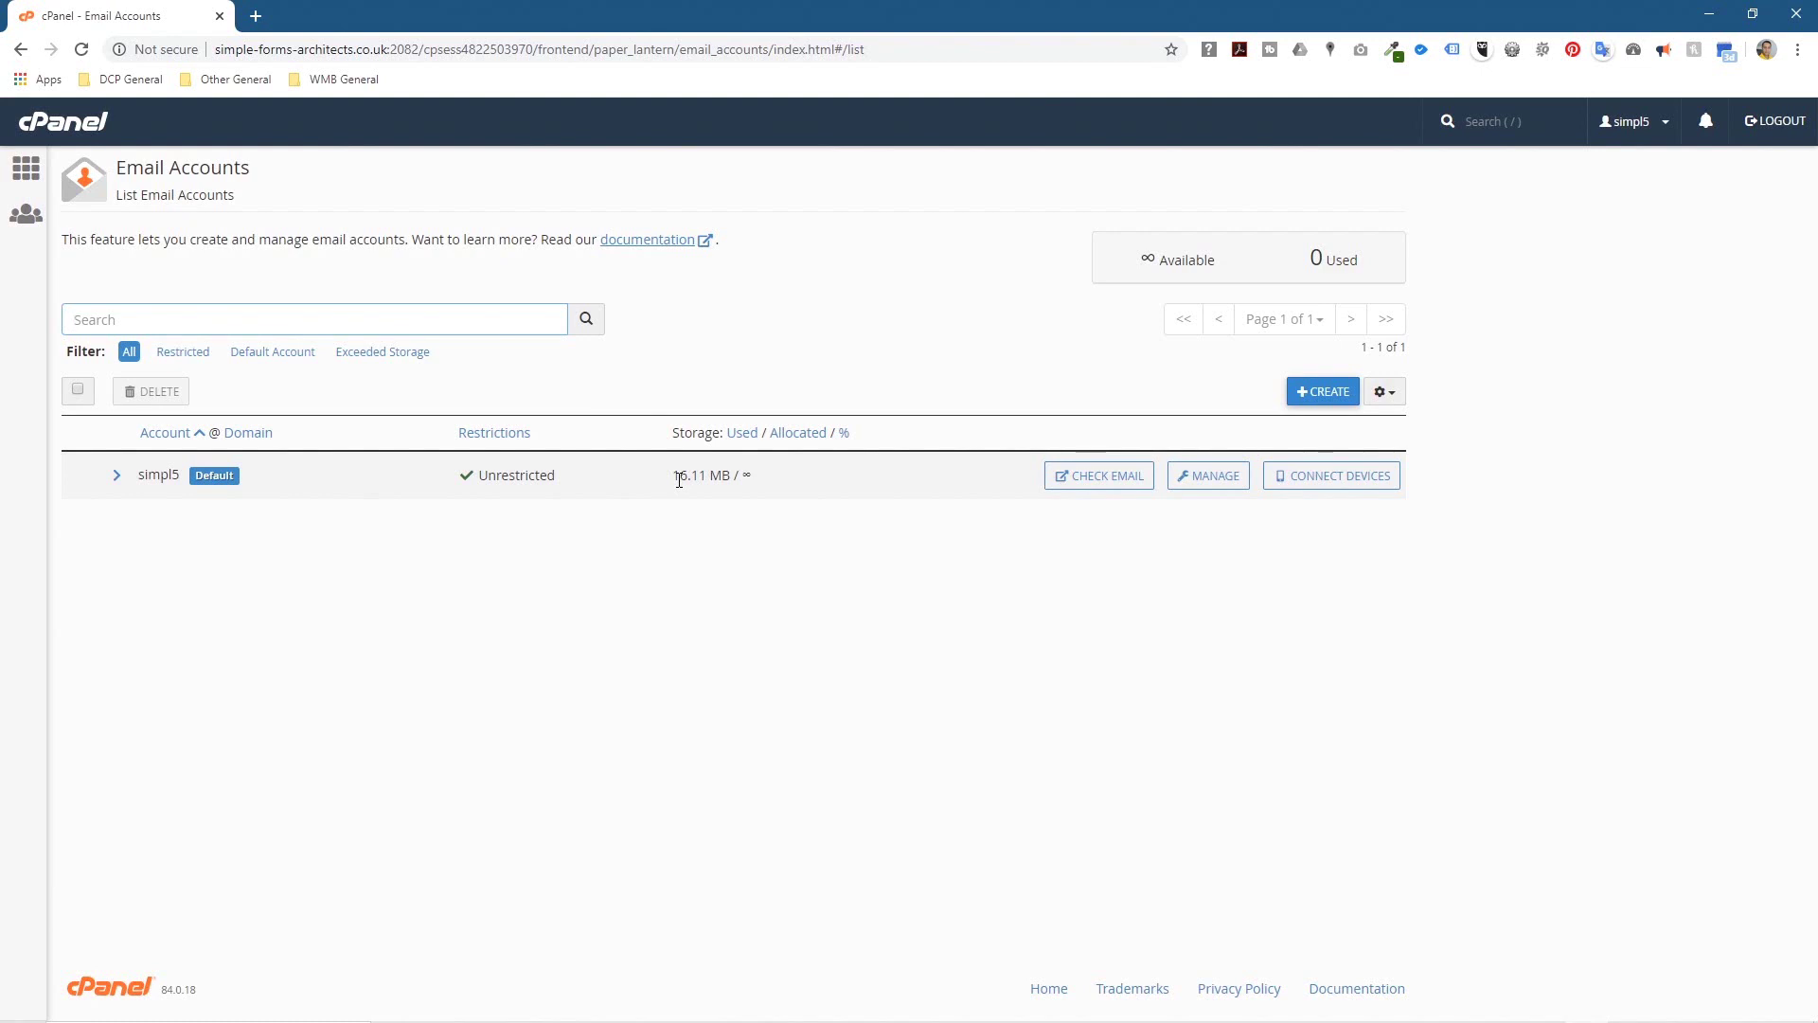
click(1322, 394)
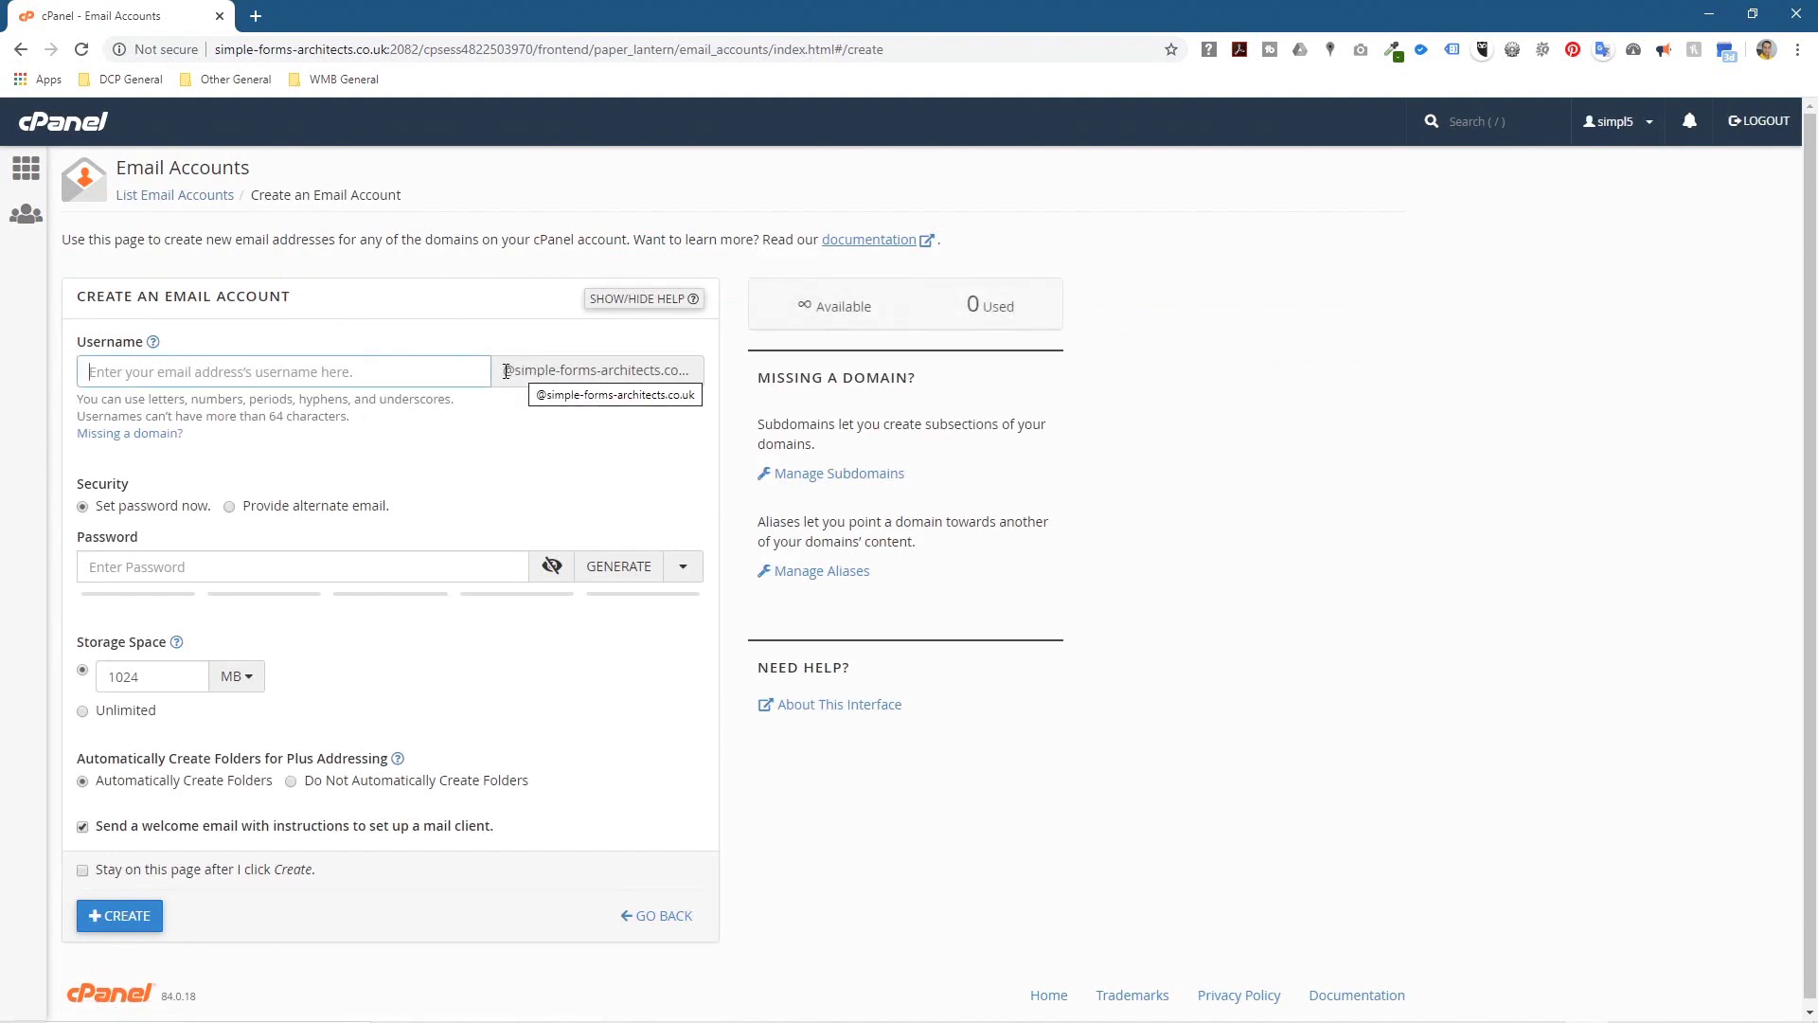
- Enter 'info' as the new email account's username
drag(547, 370, 566, 358)
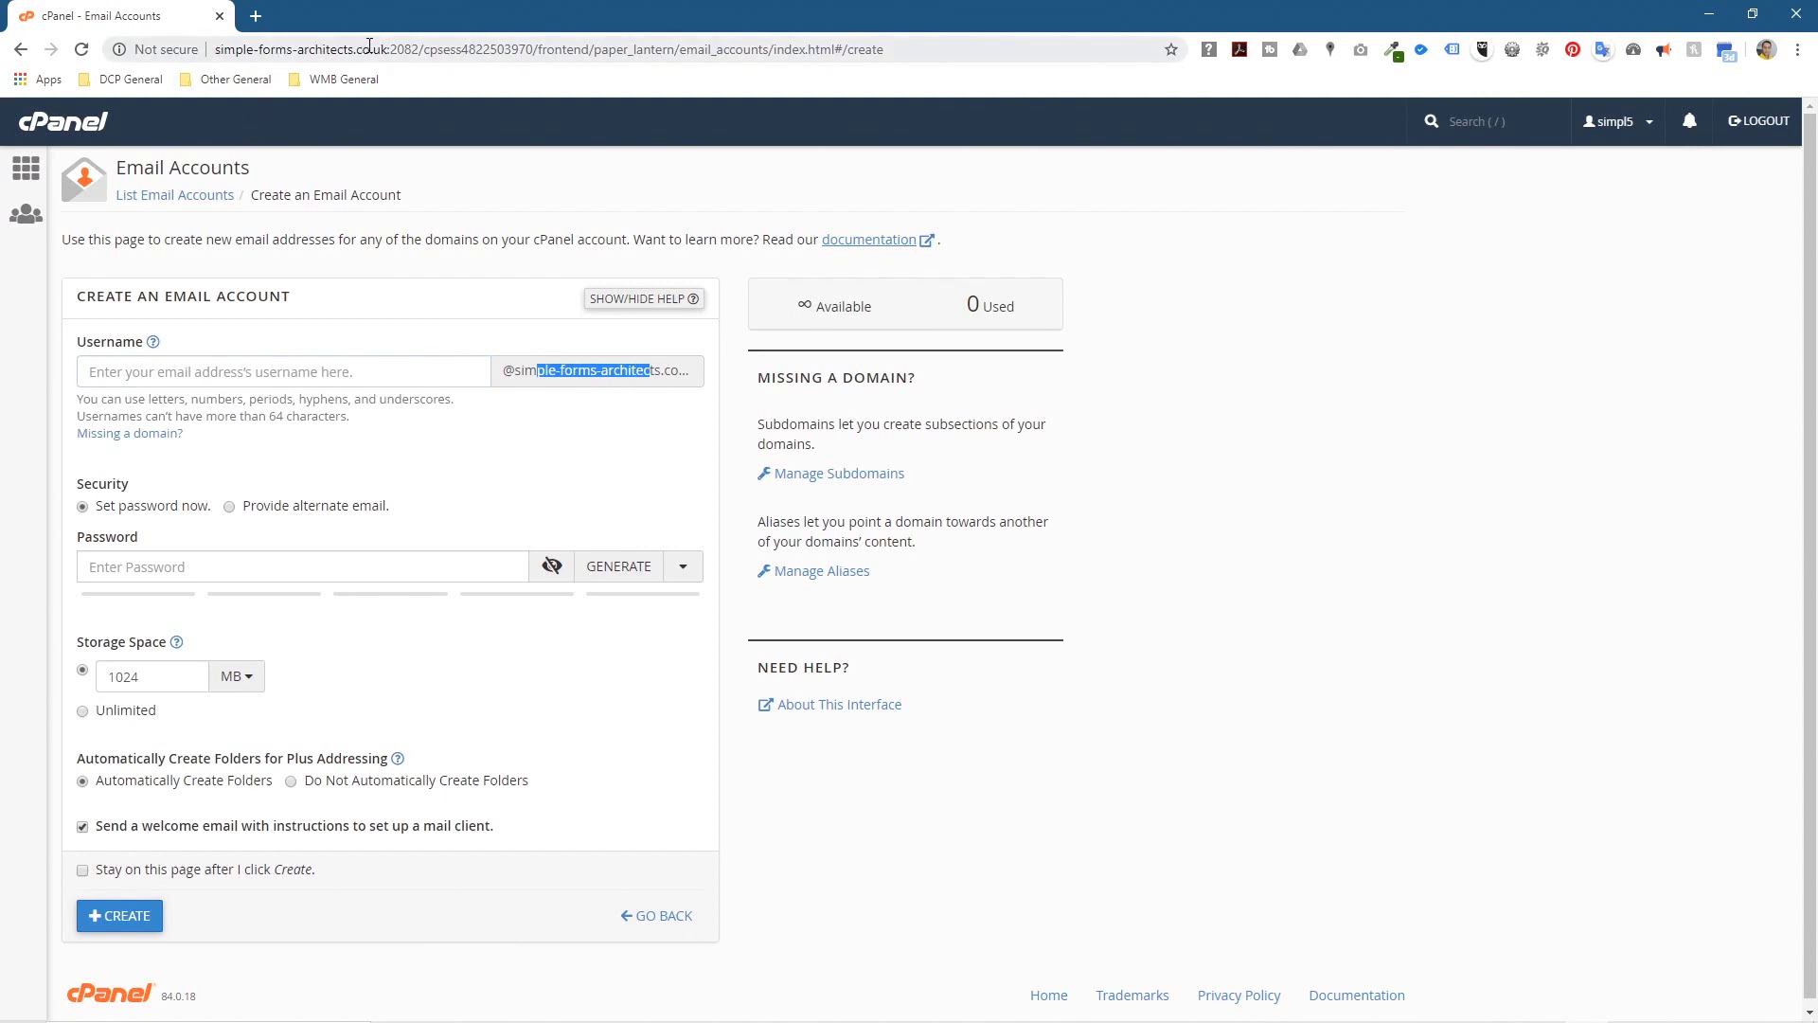
click(356, 375)
text(info)
key(ctrl+a)
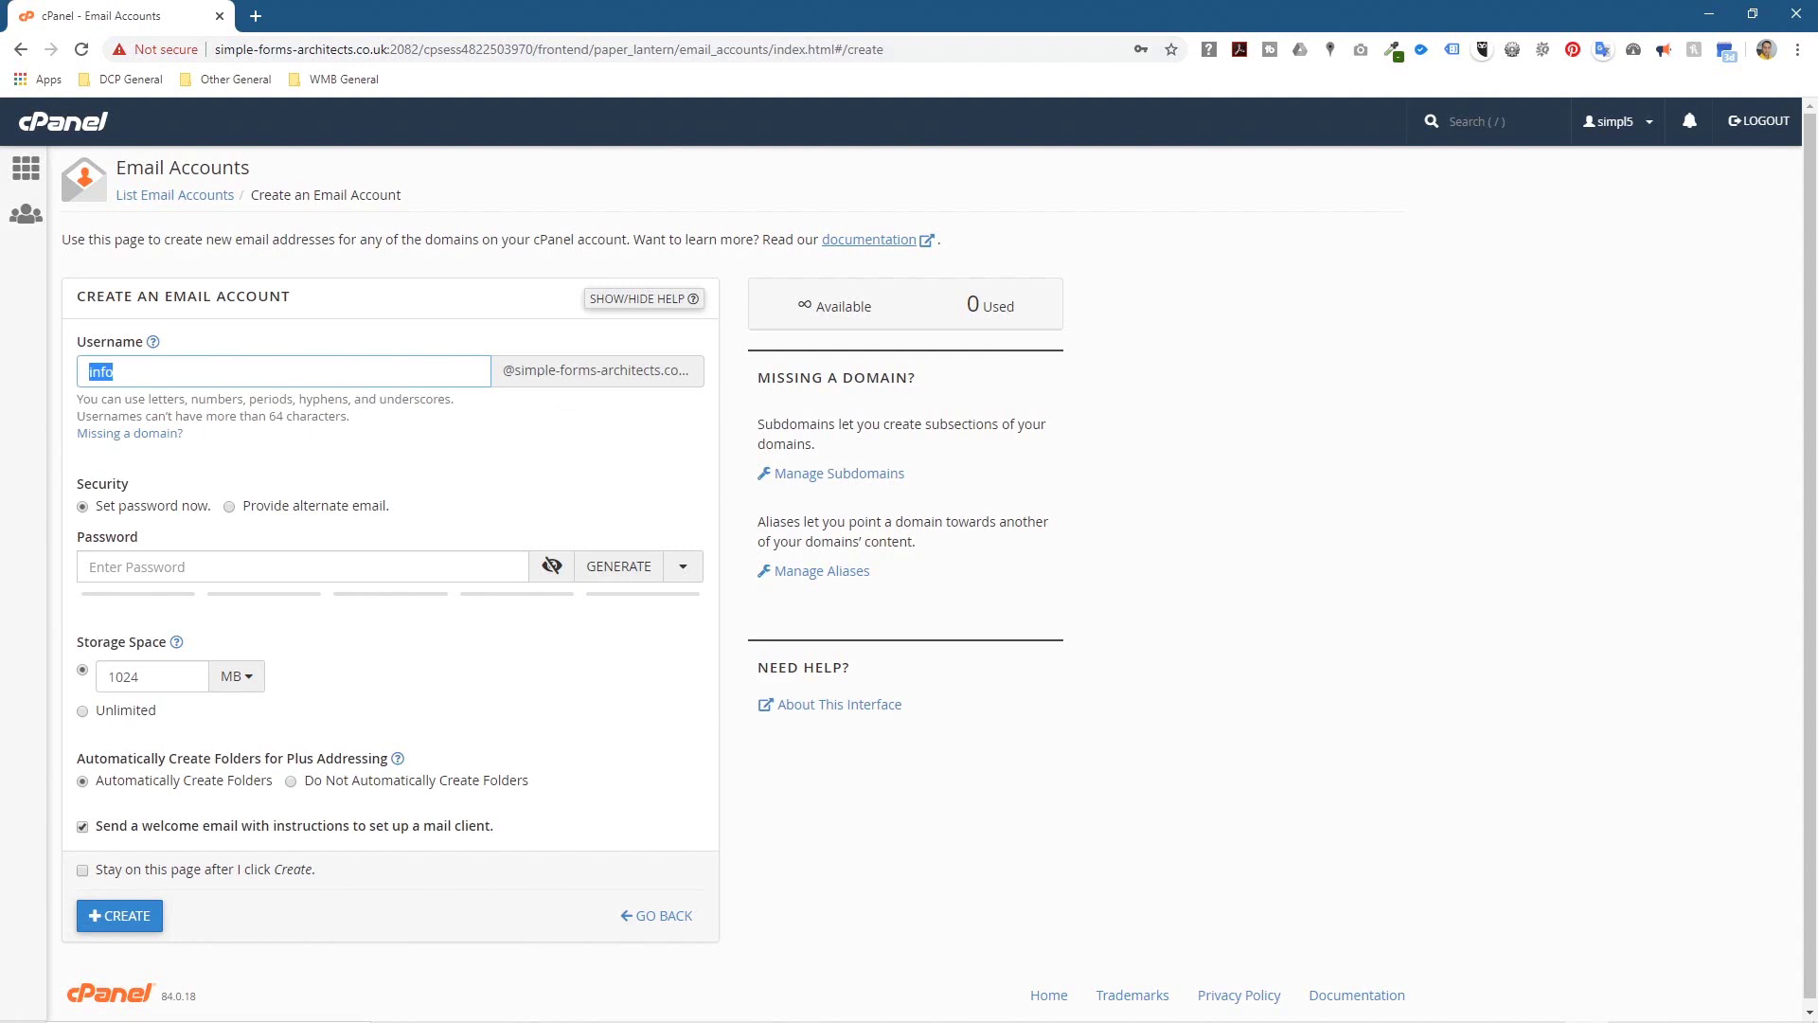
key(alt+Tab)
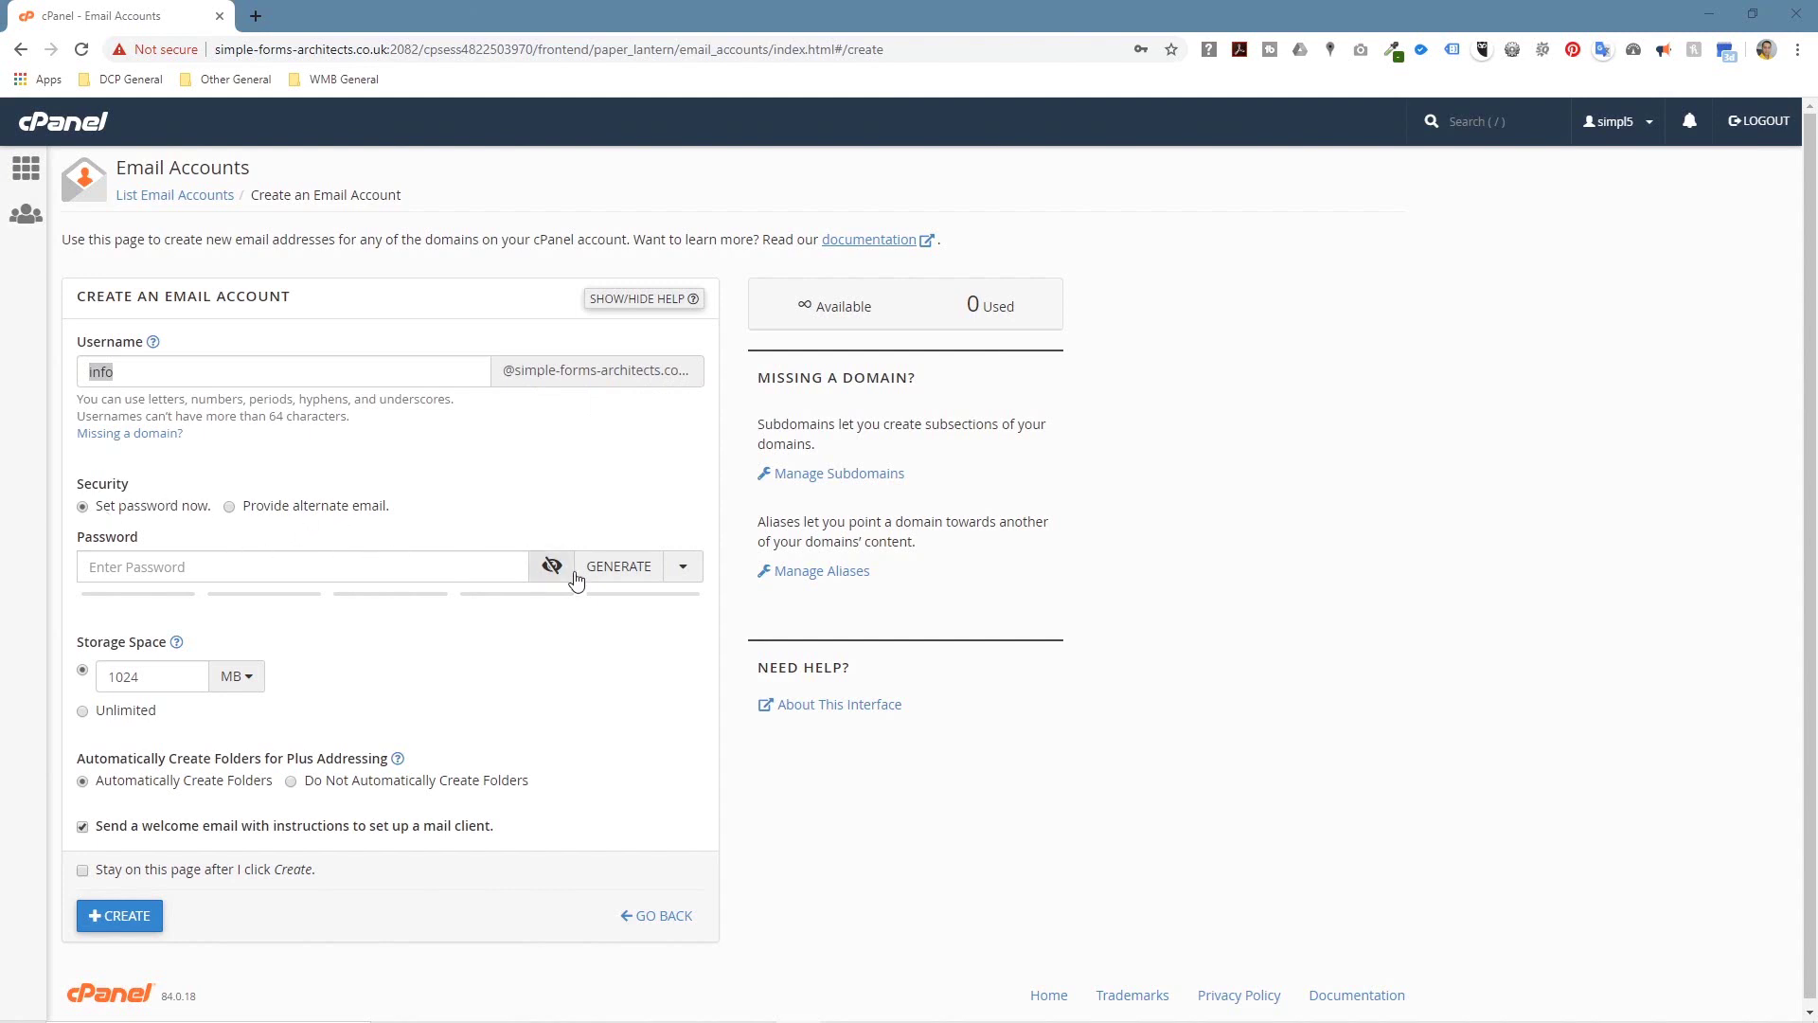
- Generate a strong random password for the account and copy it
click(614, 568)
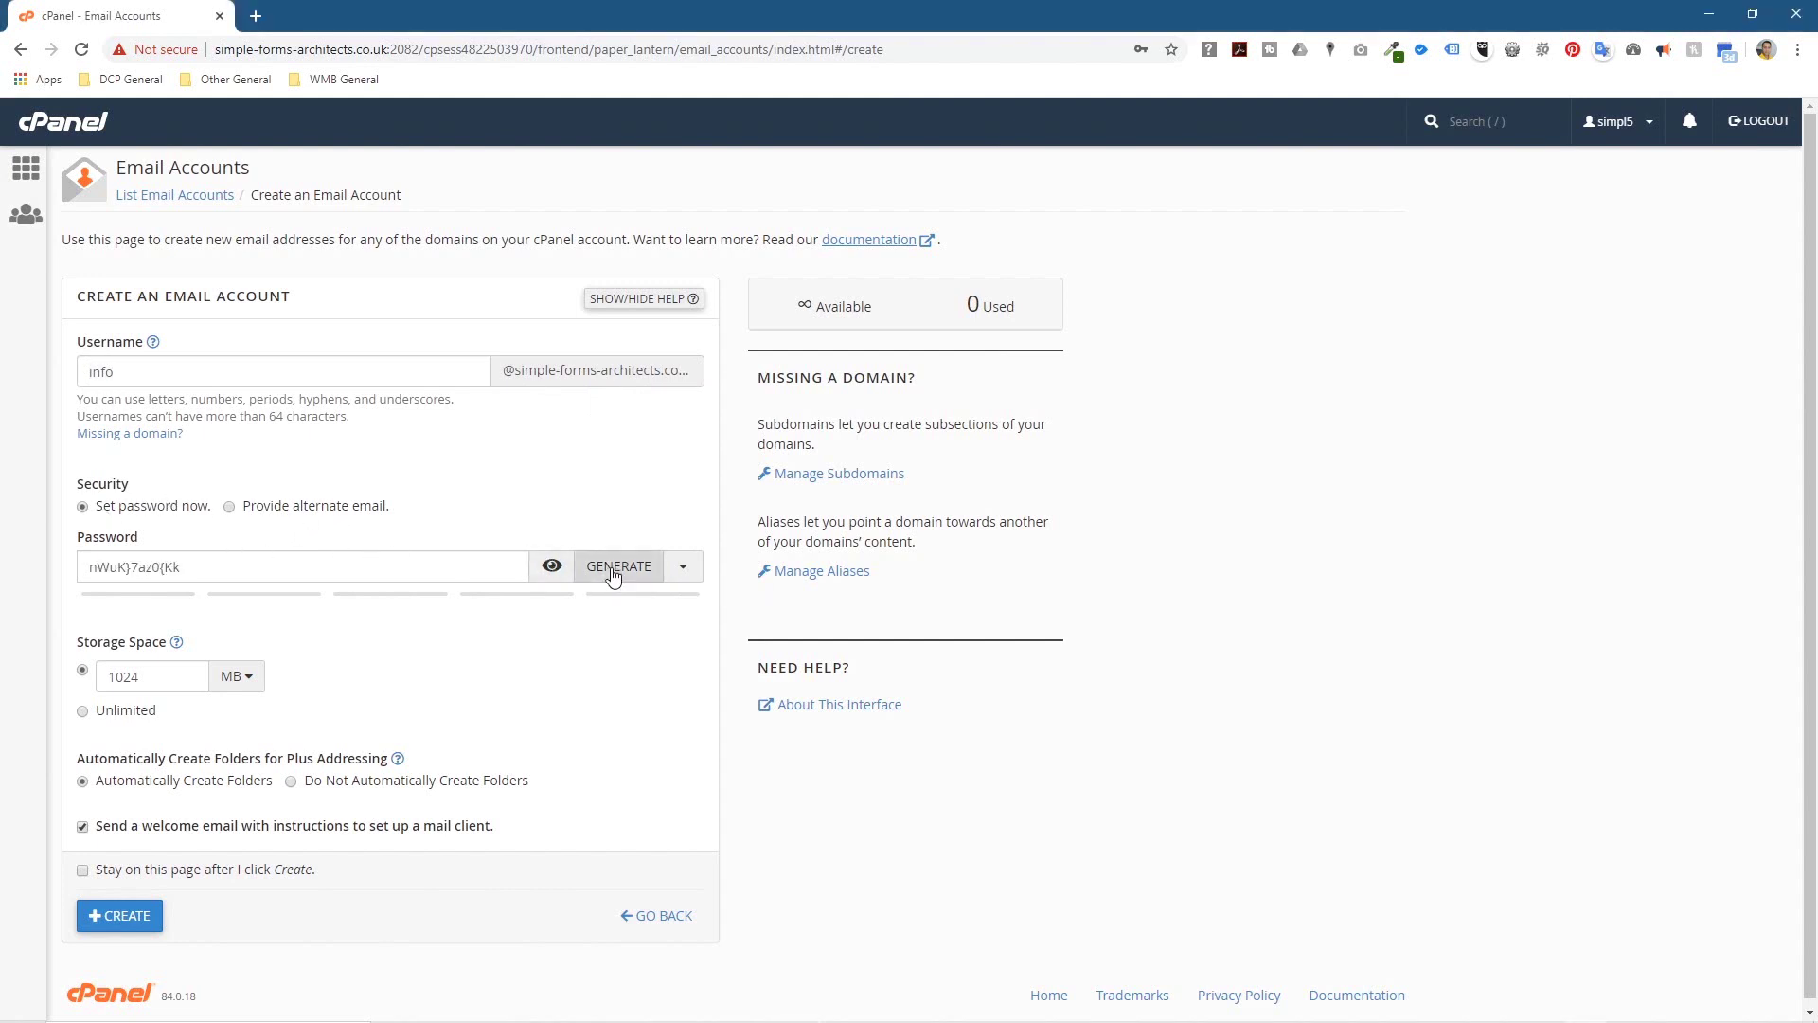
drag(188, 565, 21, 573)
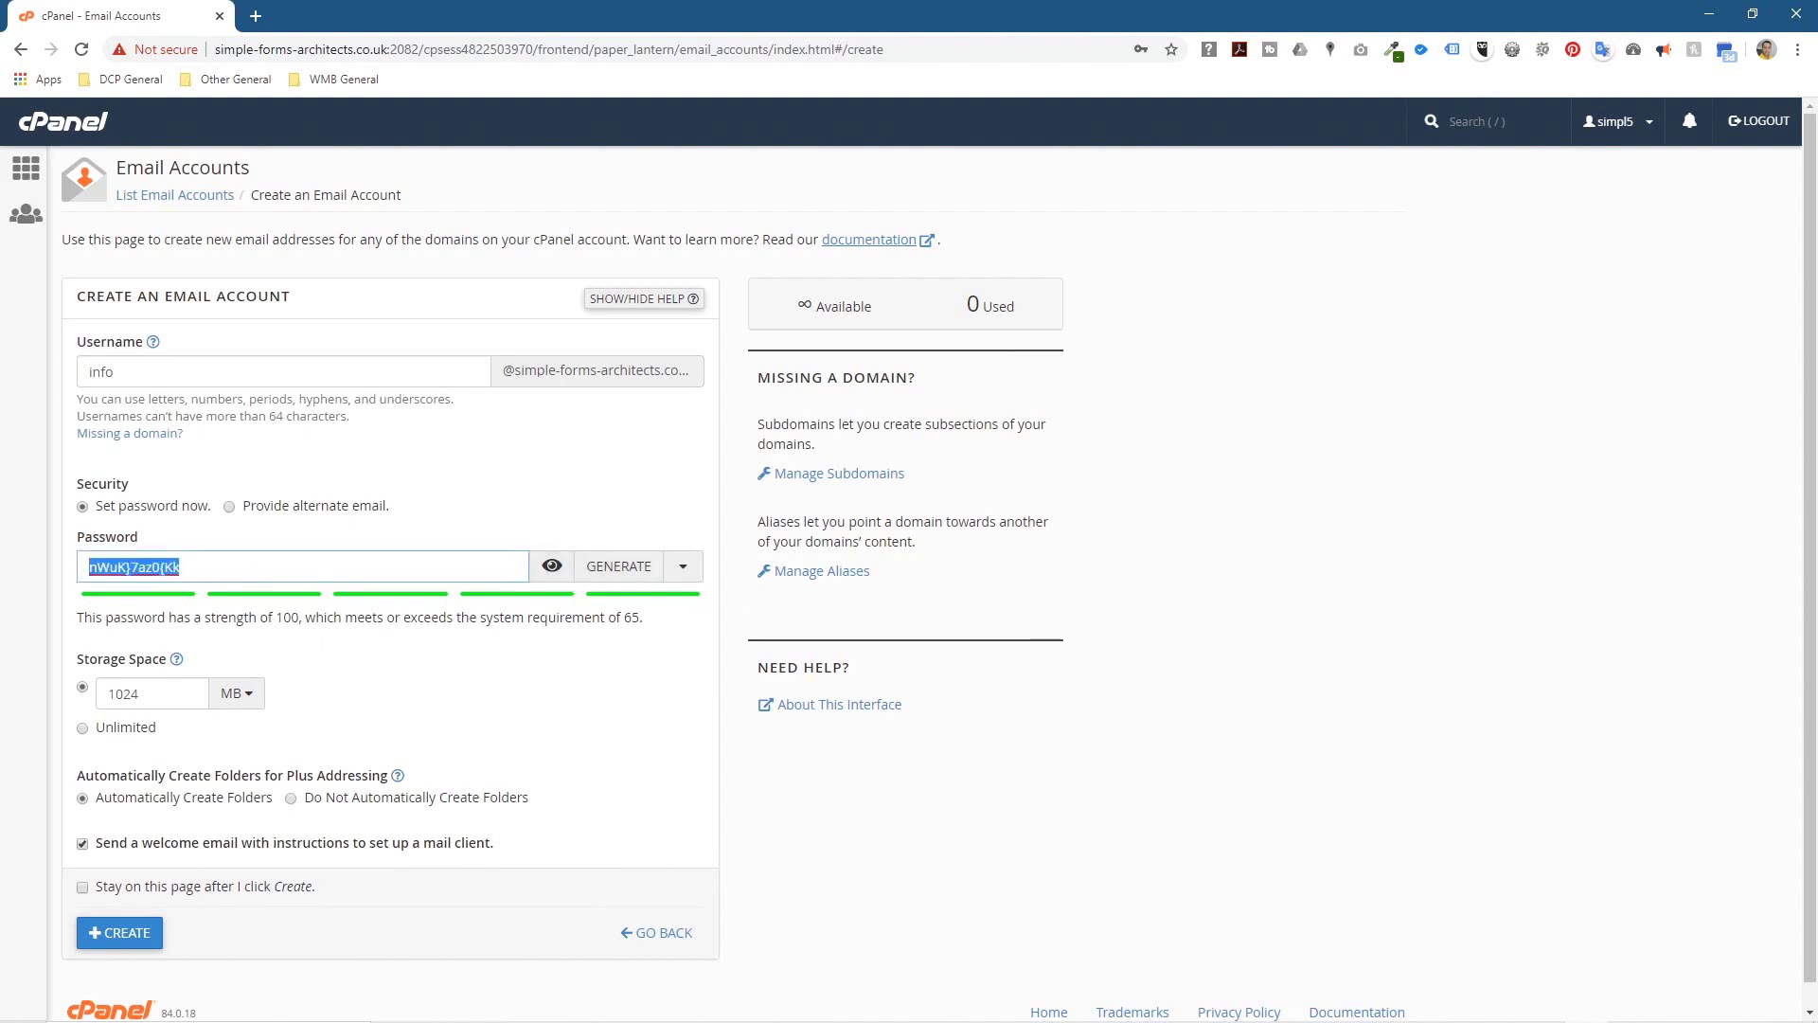
key(alt+Tab)
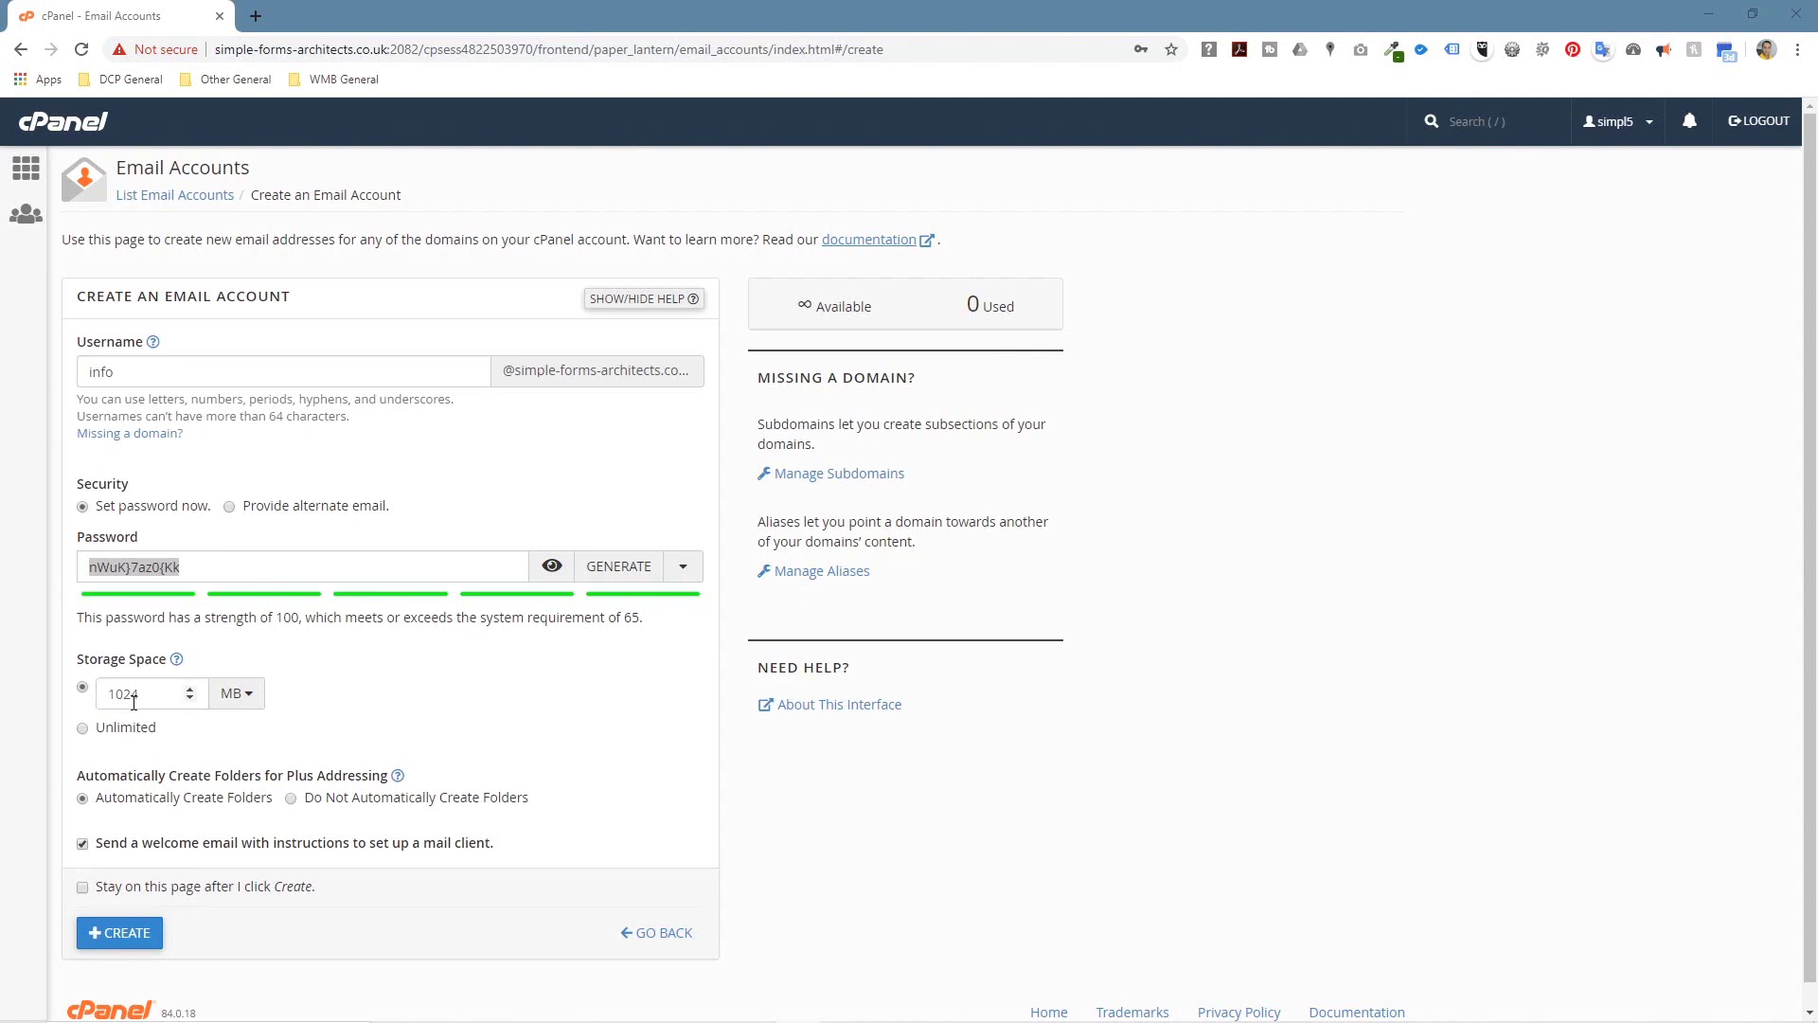
- Set the storage space to 10 MB and create the info account
mouse_move(188, 692)
mouse_down()
mouse_move(61, 693)
mouse_move(187, 710)
mouse_up()
text(10)
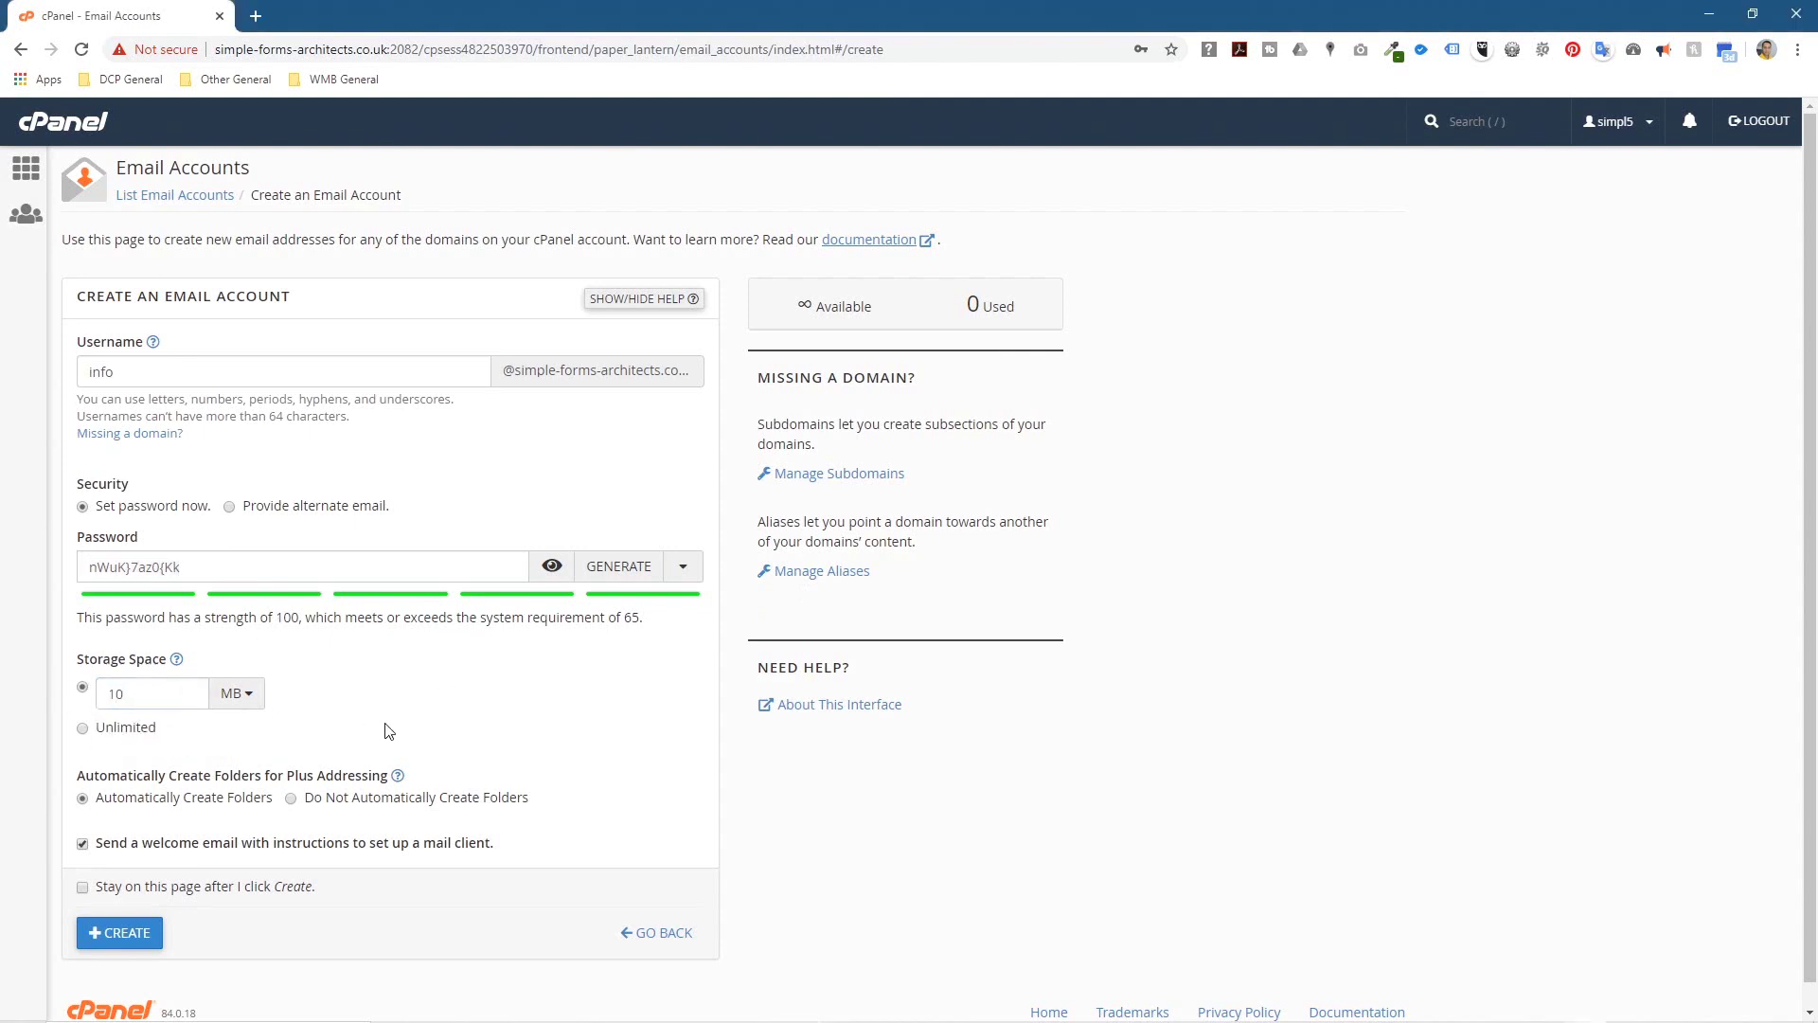
scroll(390, 731, down, 1)
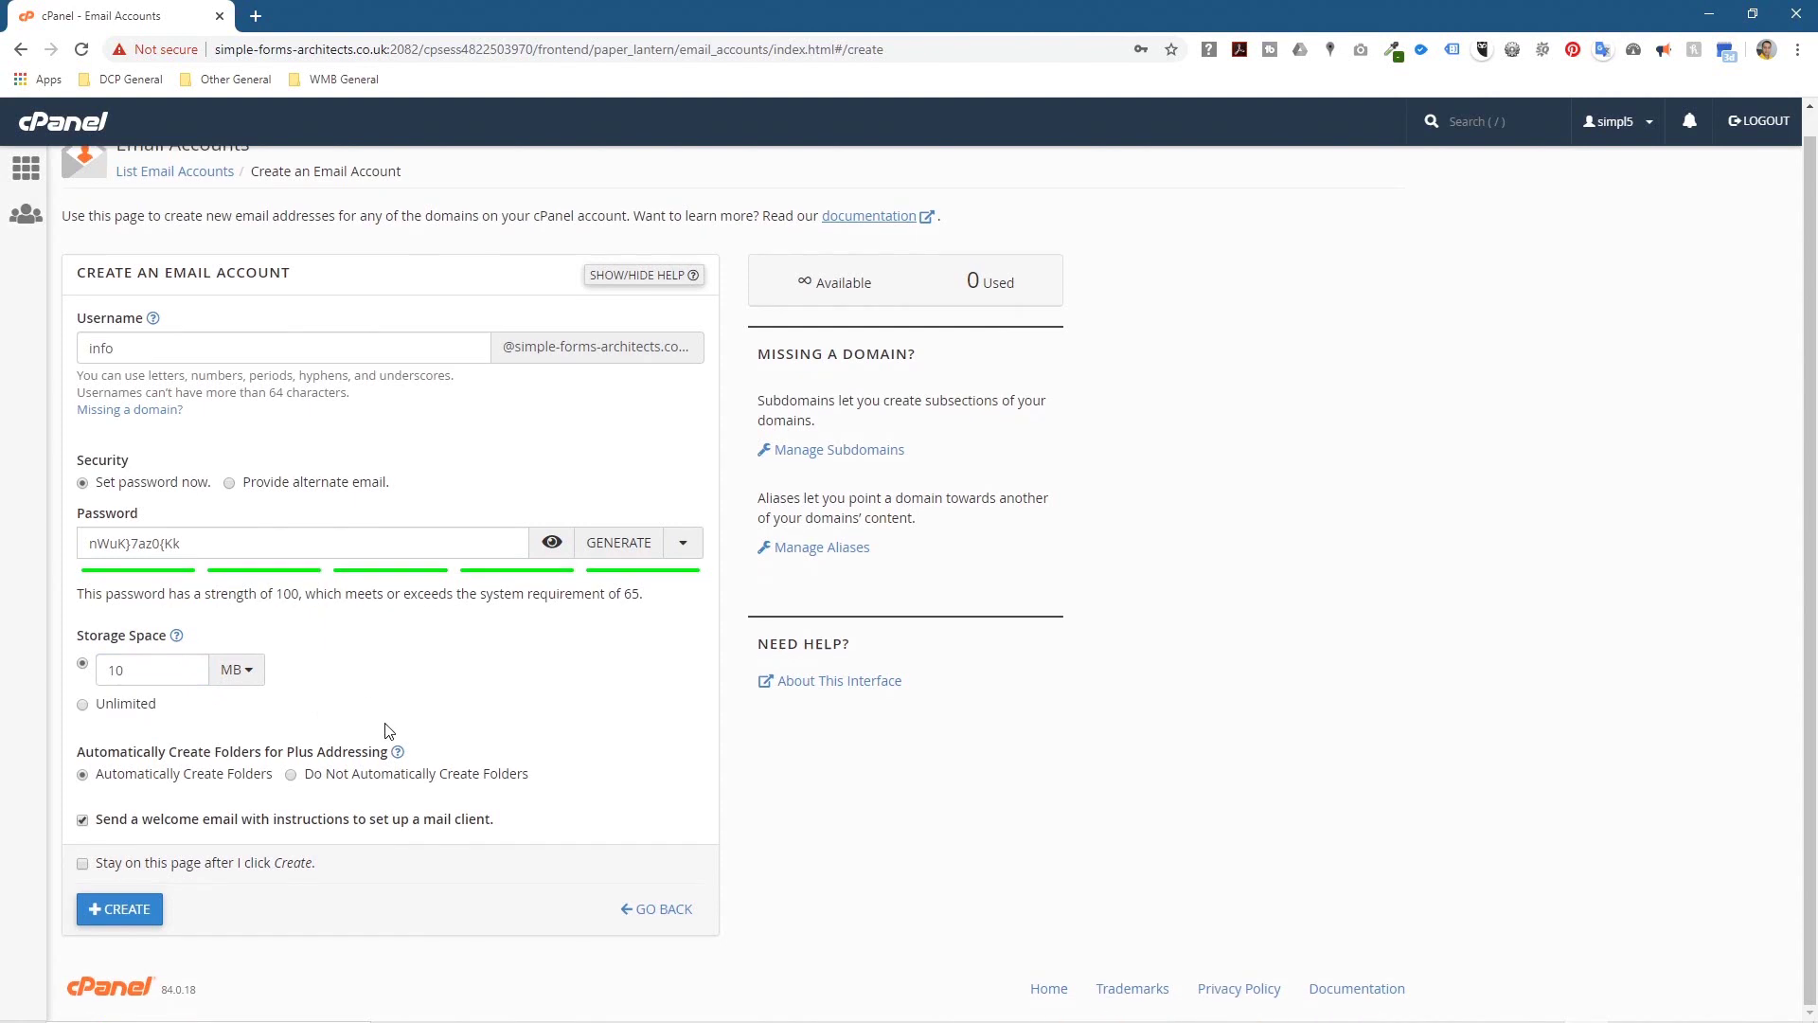
click(121, 911)
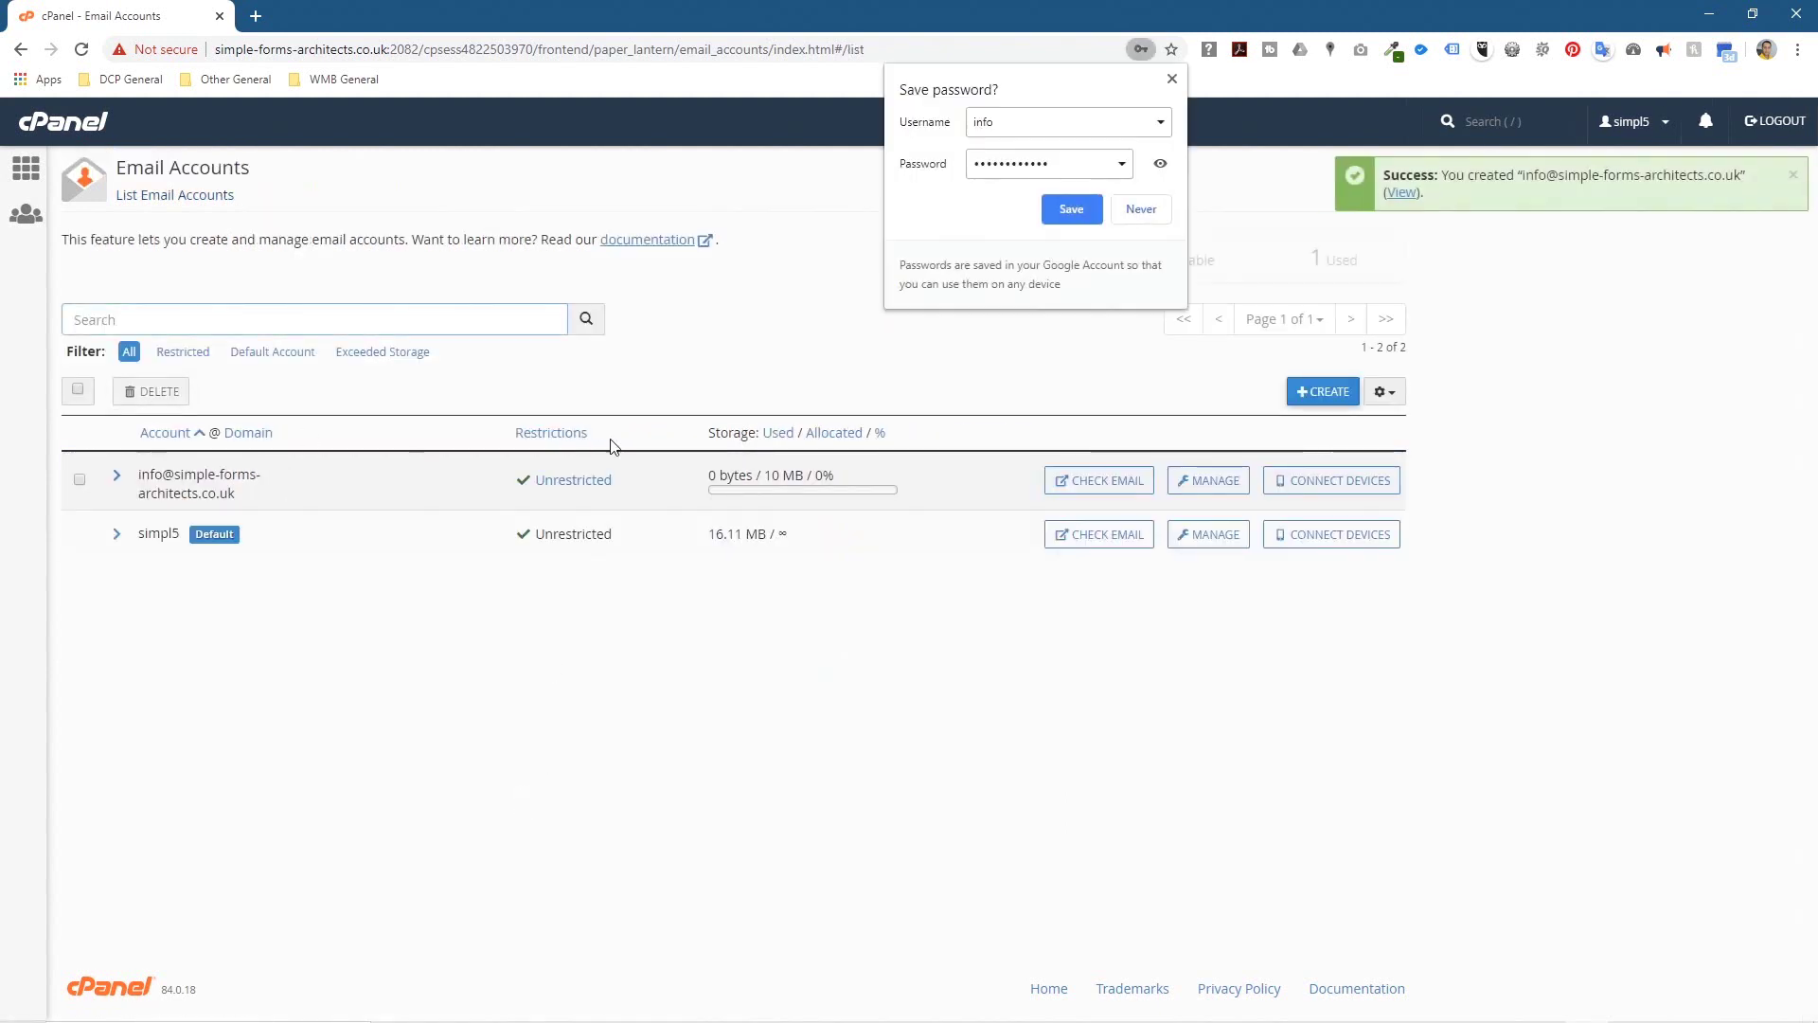
- Dismiss the save-password prompt and success notice, then open Default Address from the cPanel home page
click(234, 478)
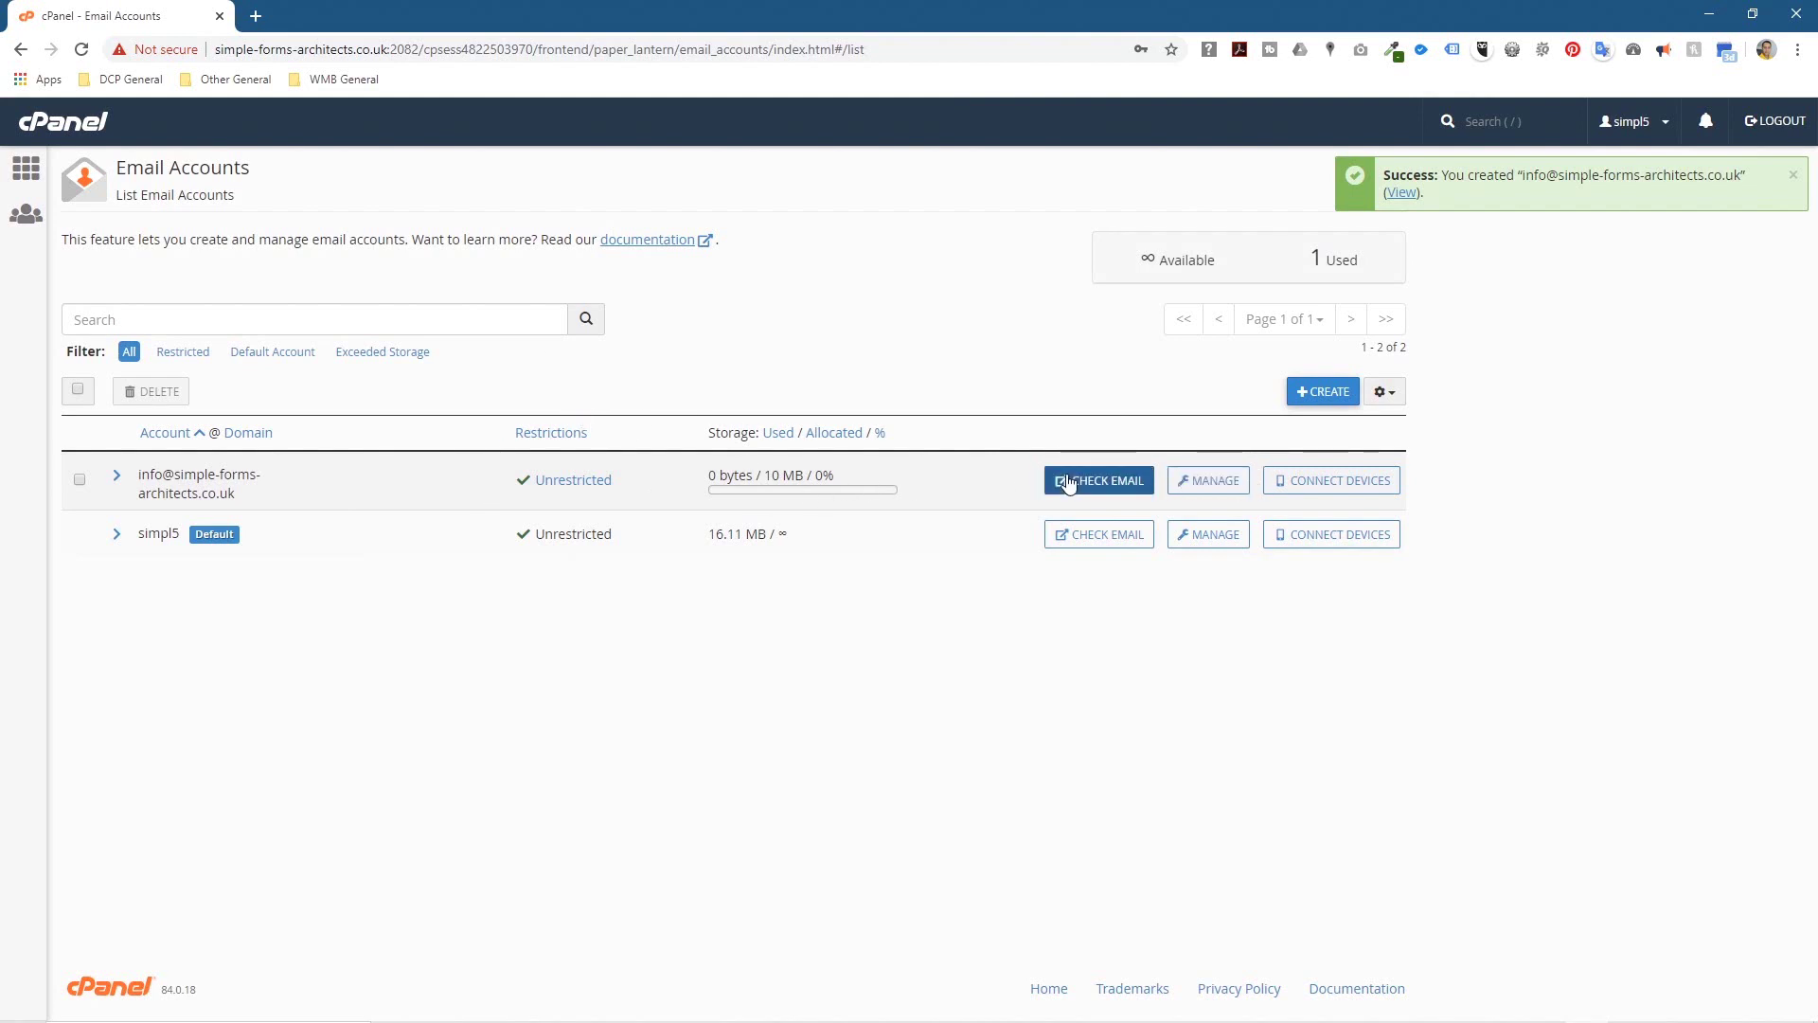
click(1792, 174)
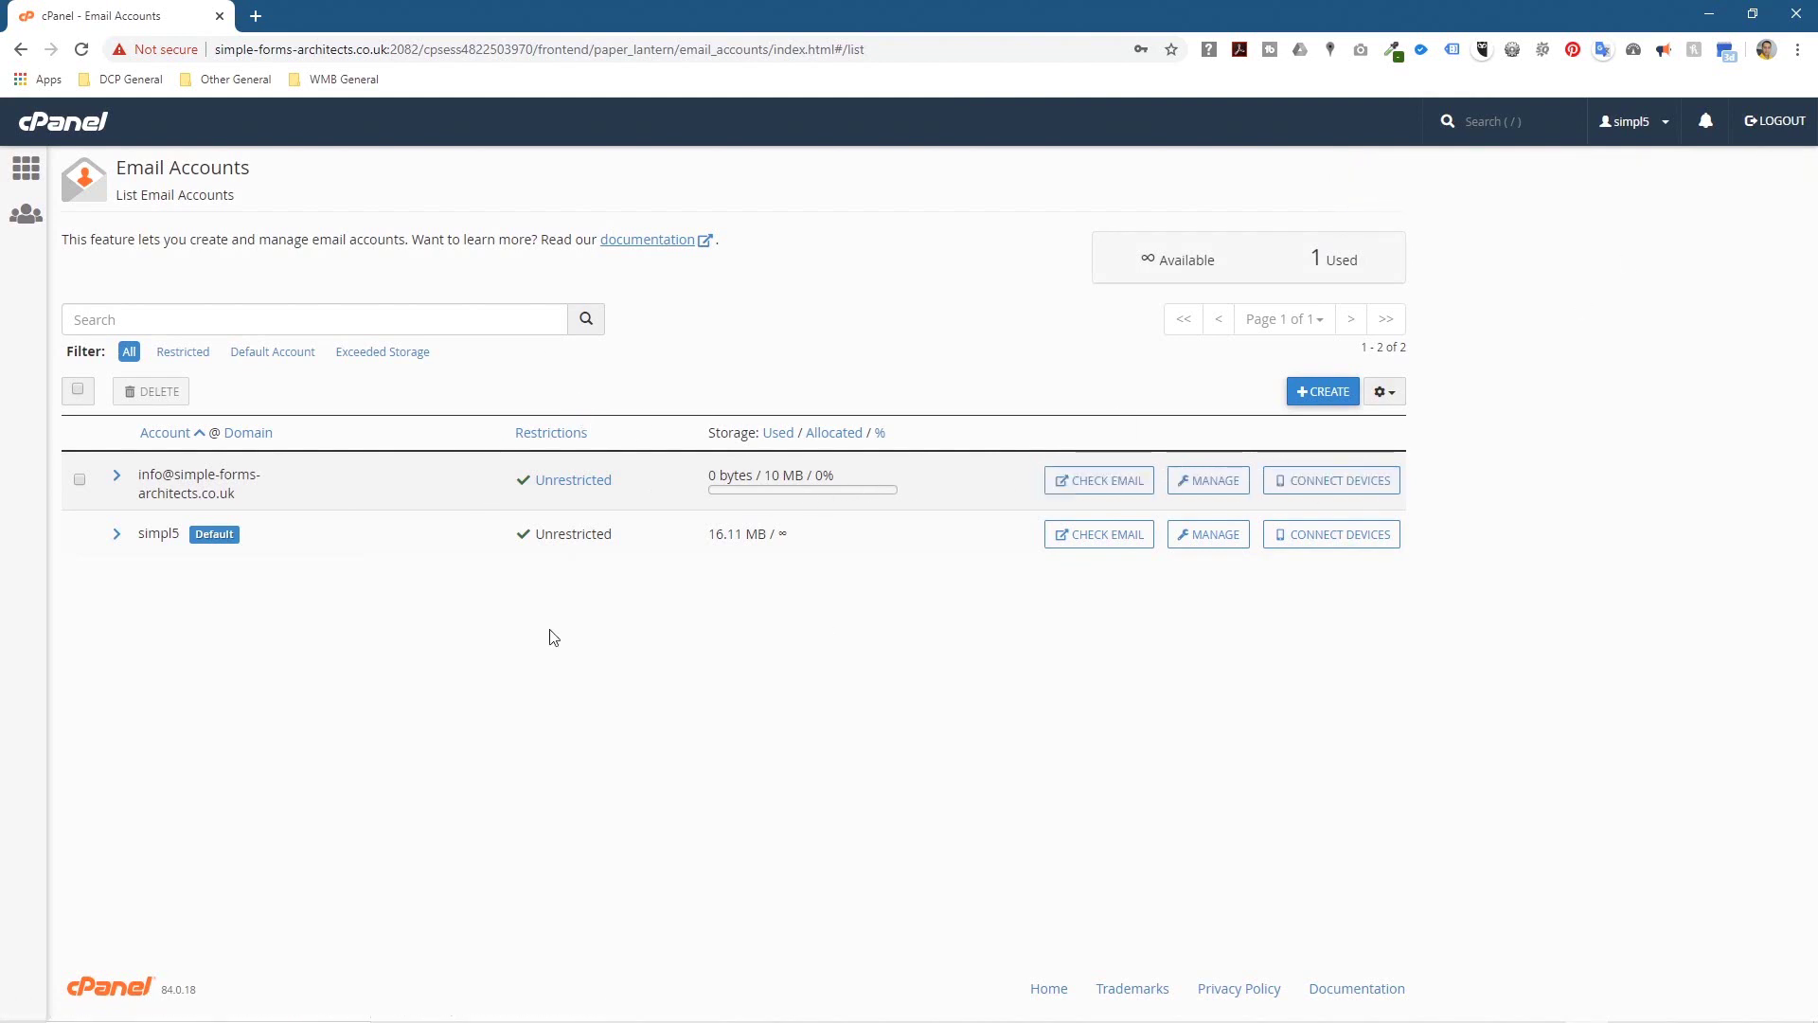
click(82, 126)
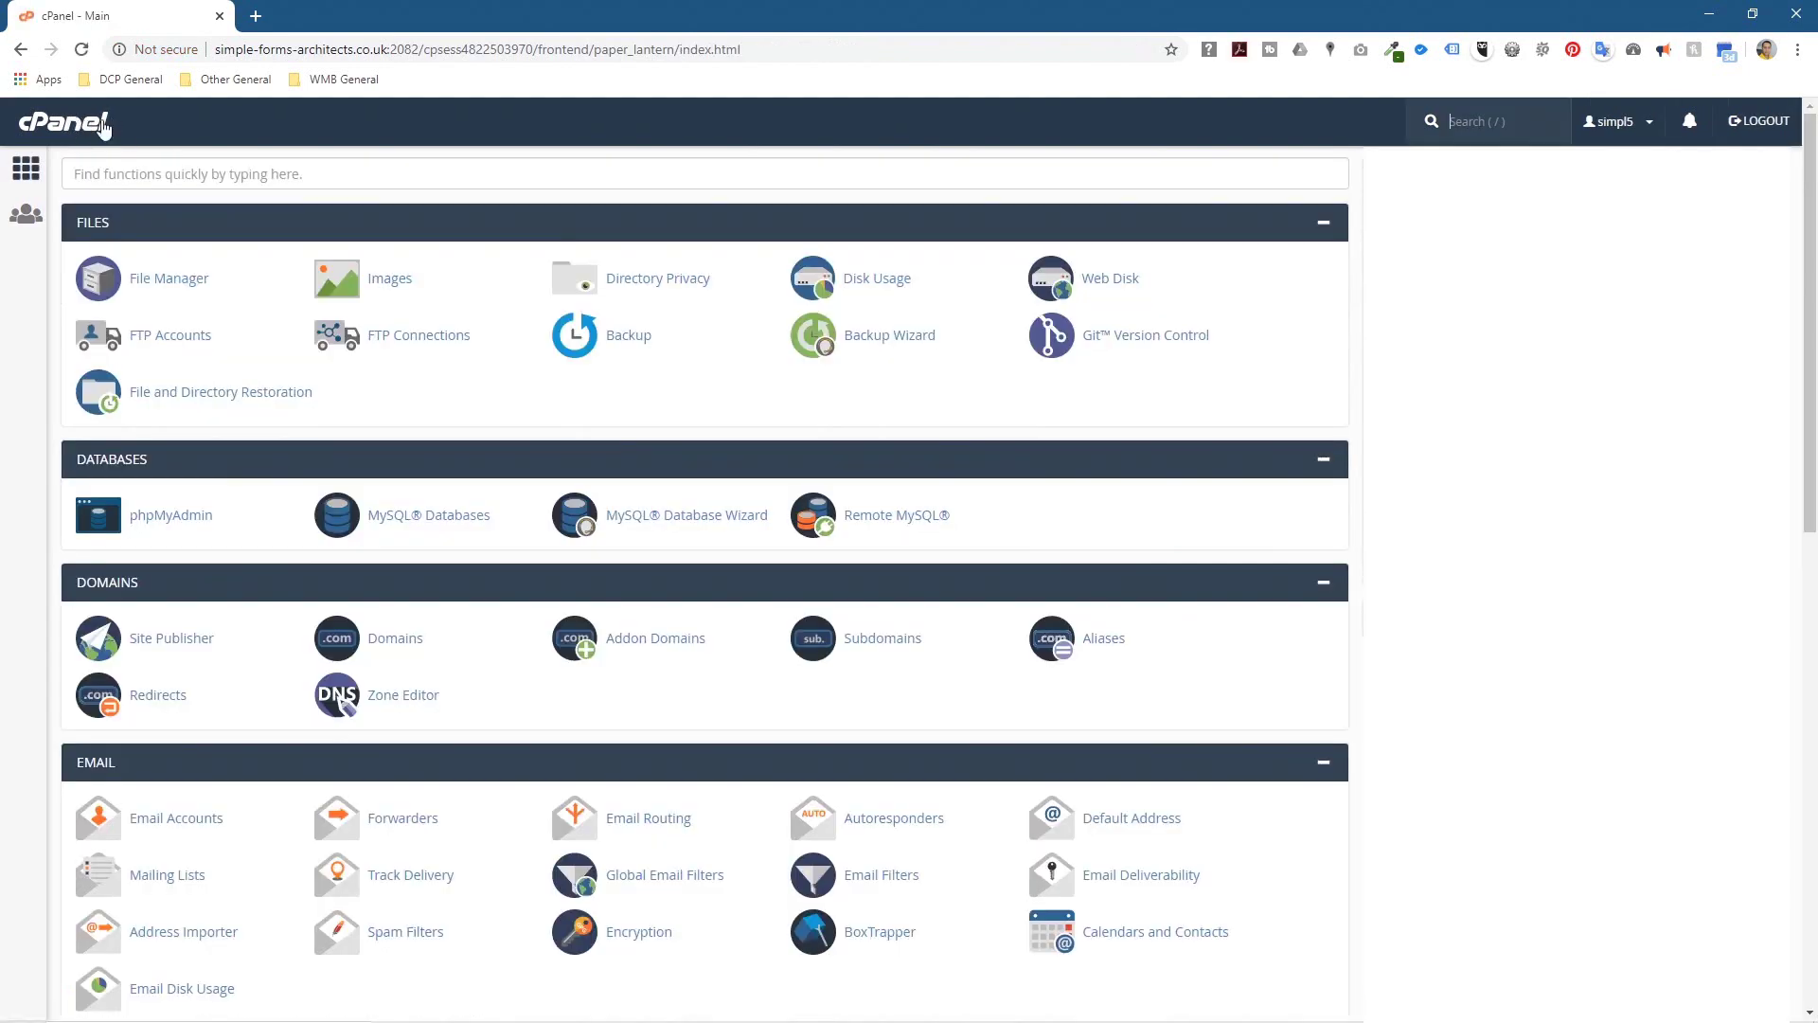
scroll(301, 653, down, 5)
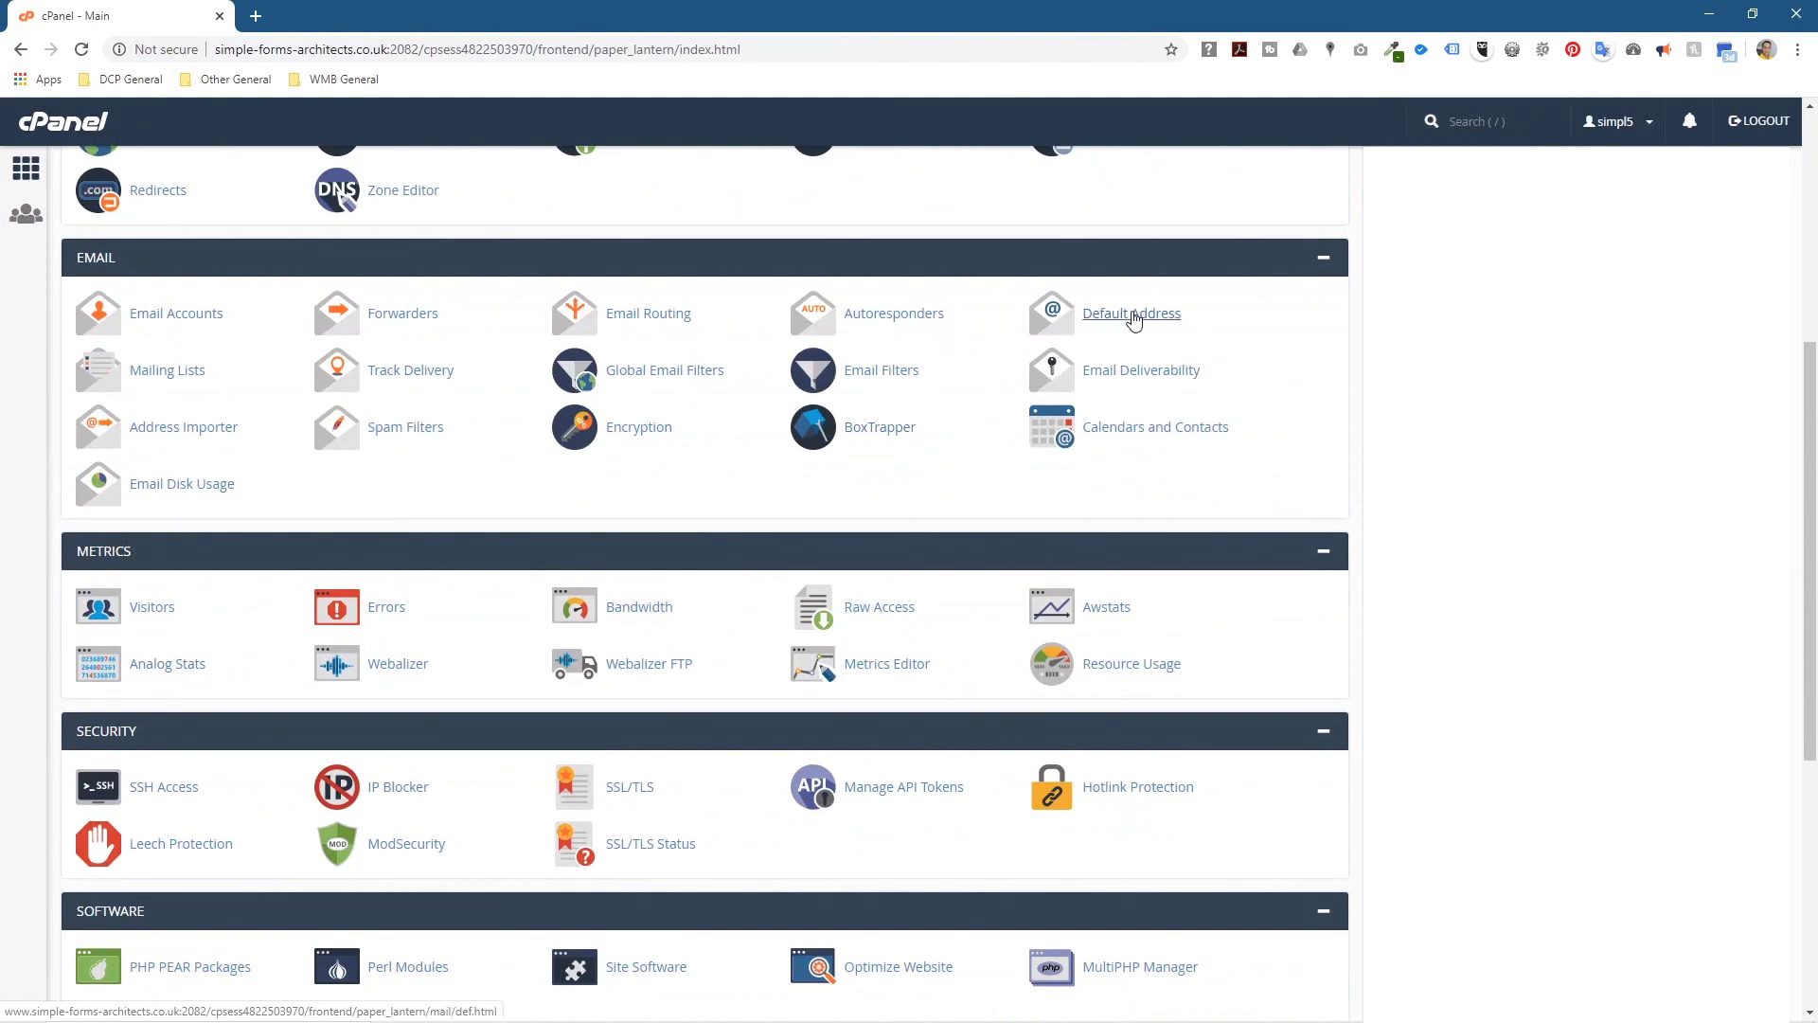
click(1134, 317)
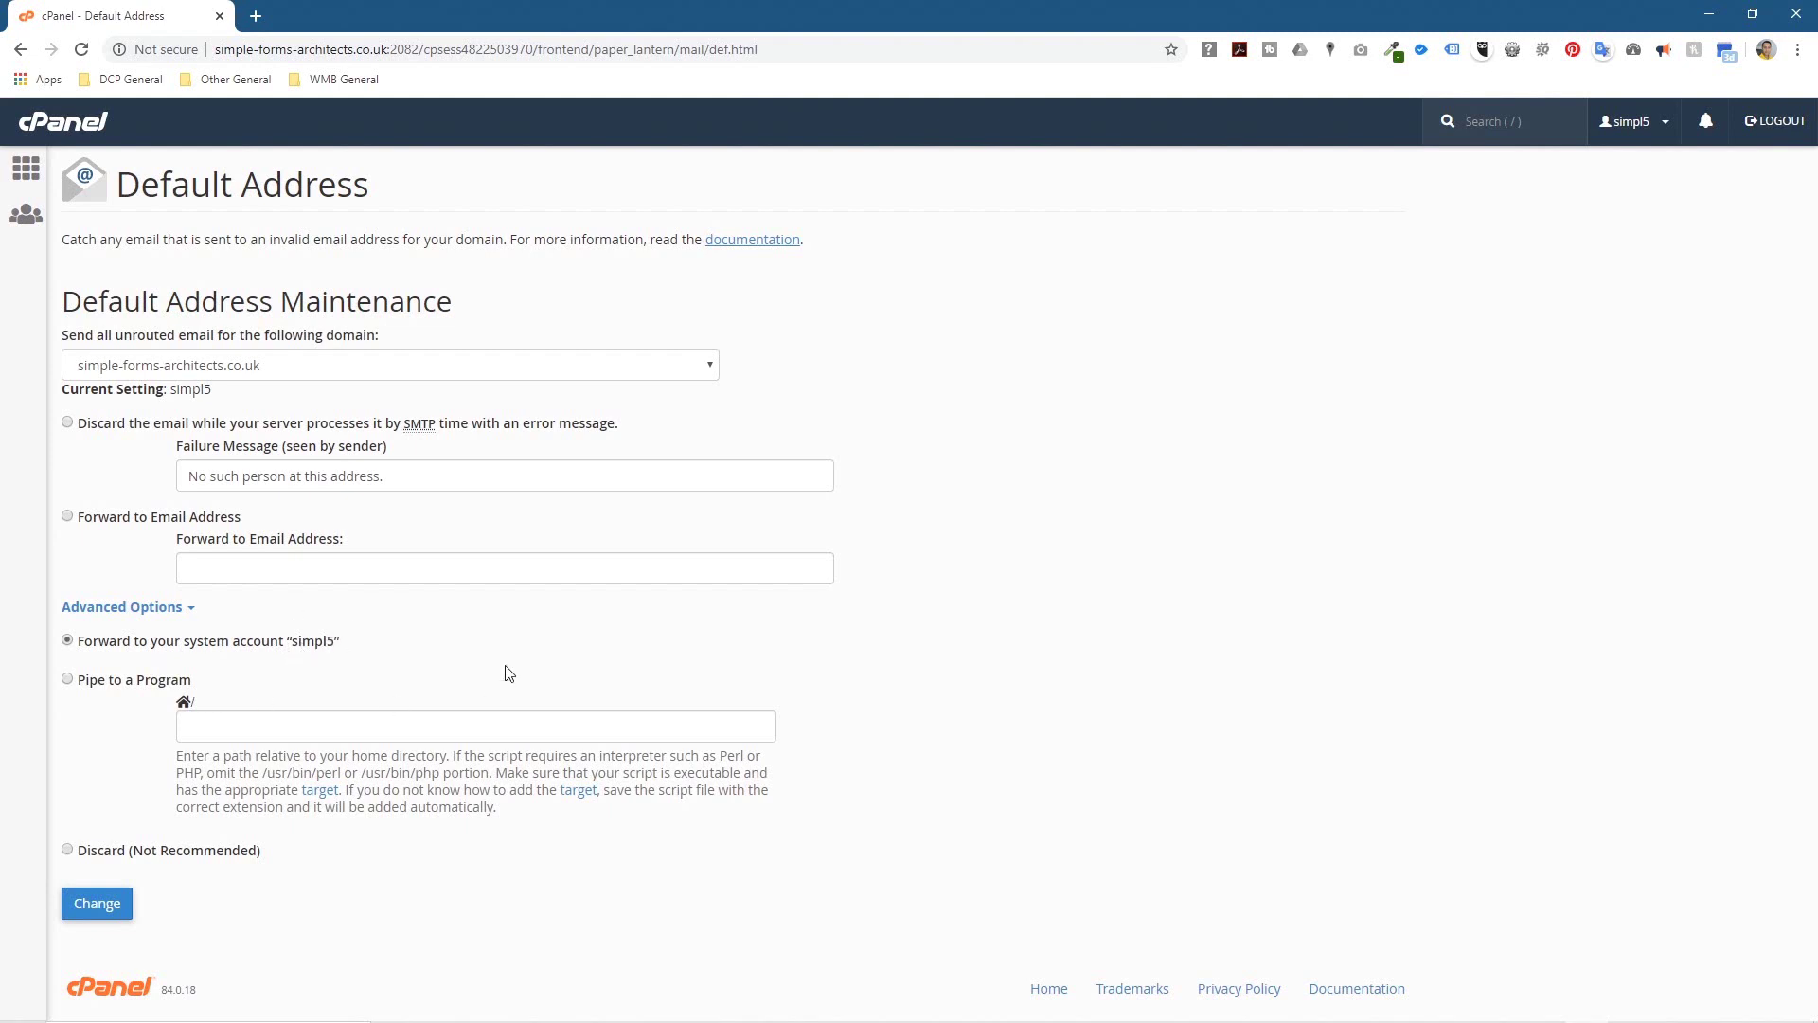
- Choose to discard unrouted mail at SMTP time for simple-forms-architects.co.uk and save the change
click(68, 423)
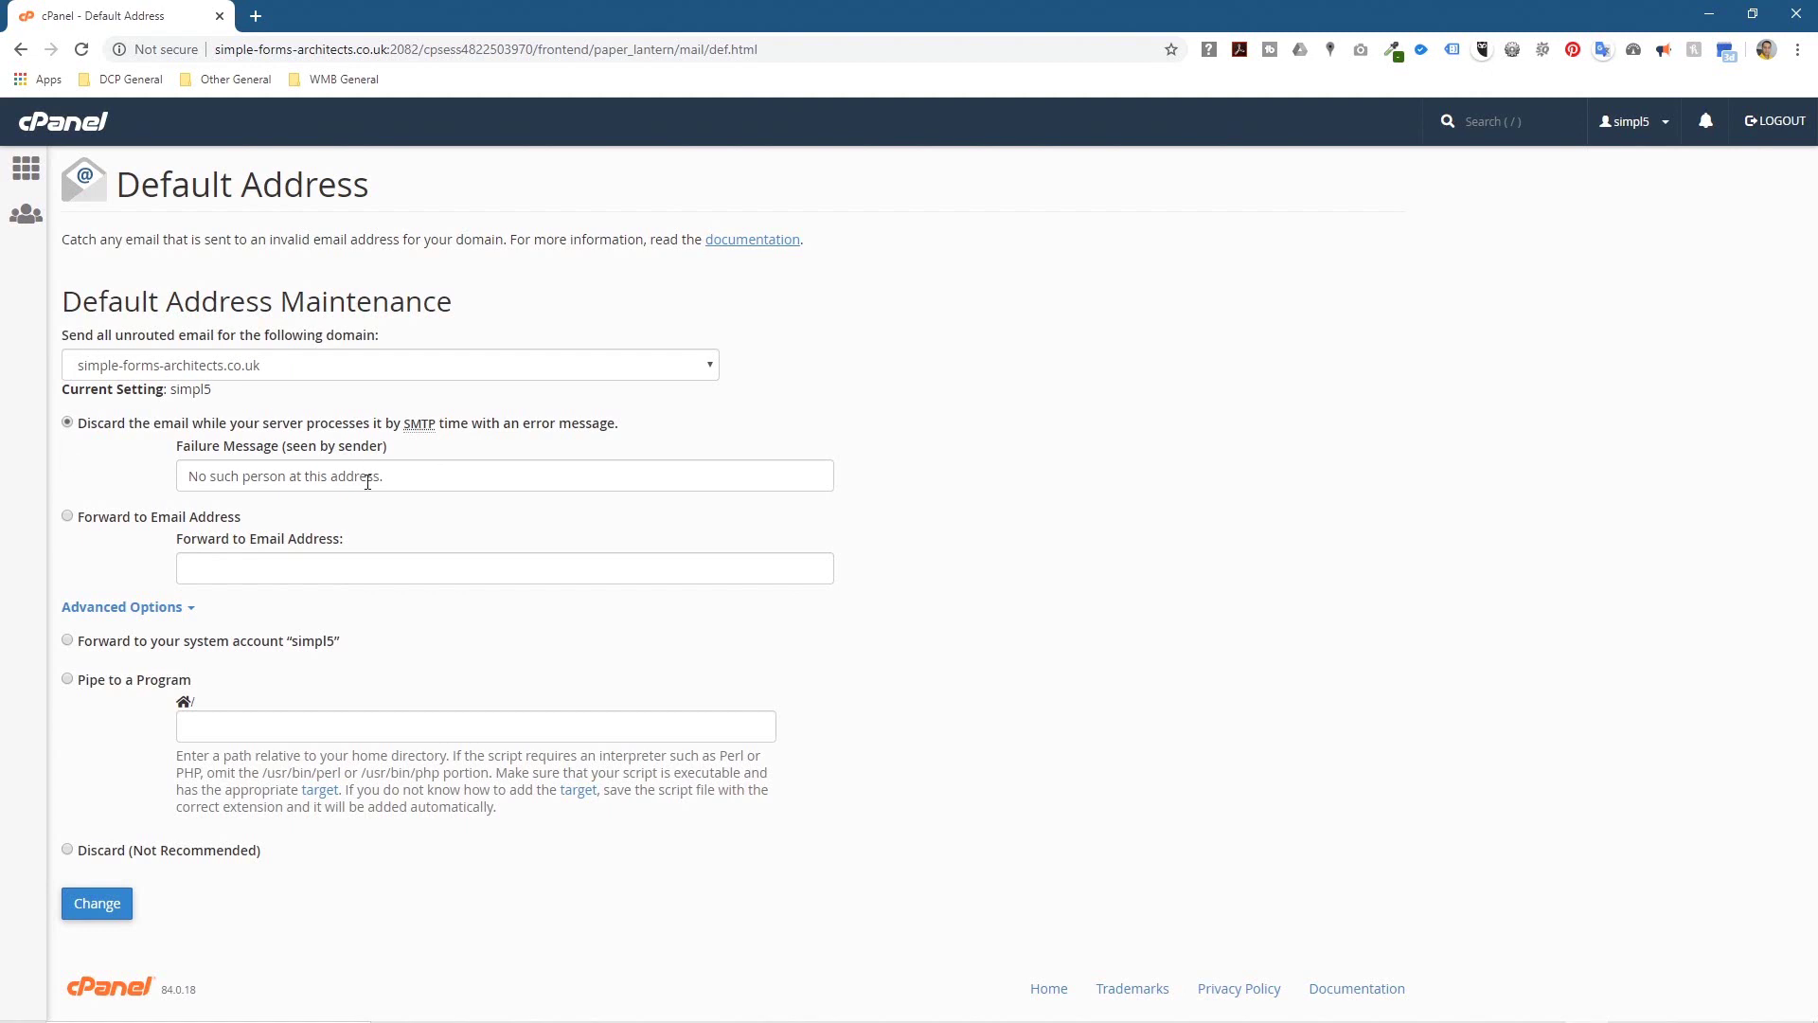
click(311, 368)
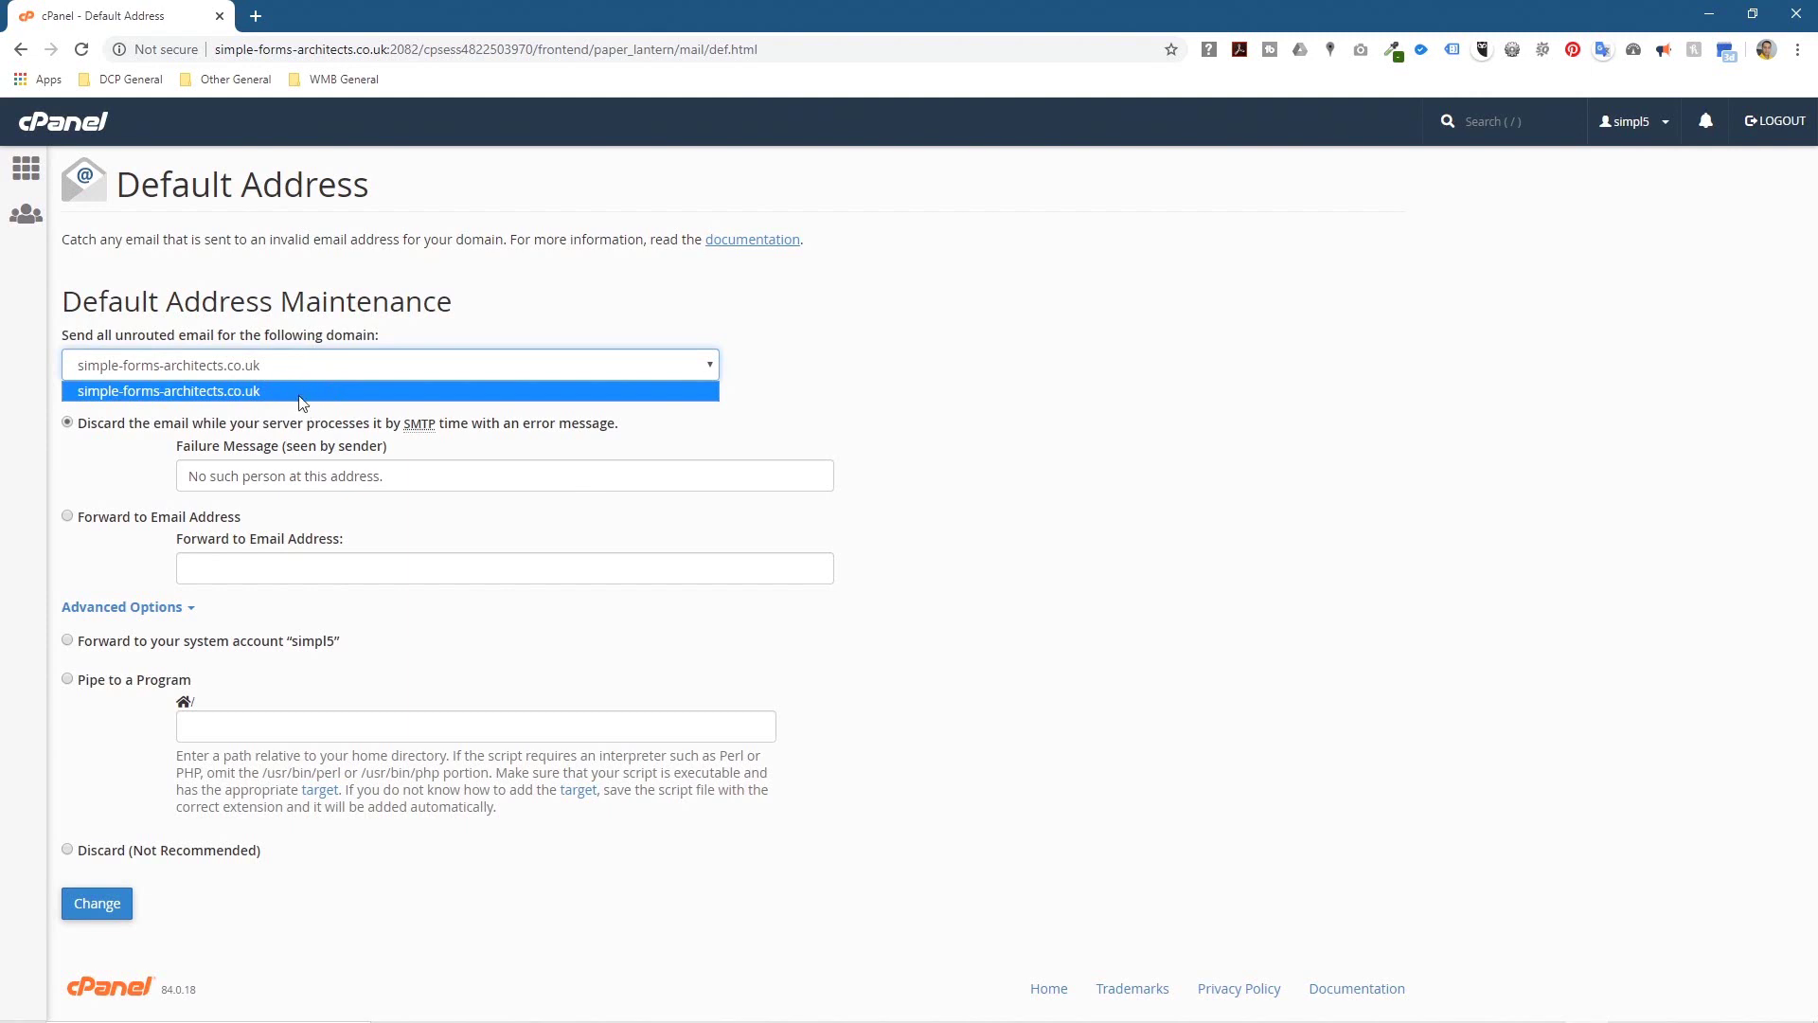
click(898, 357)
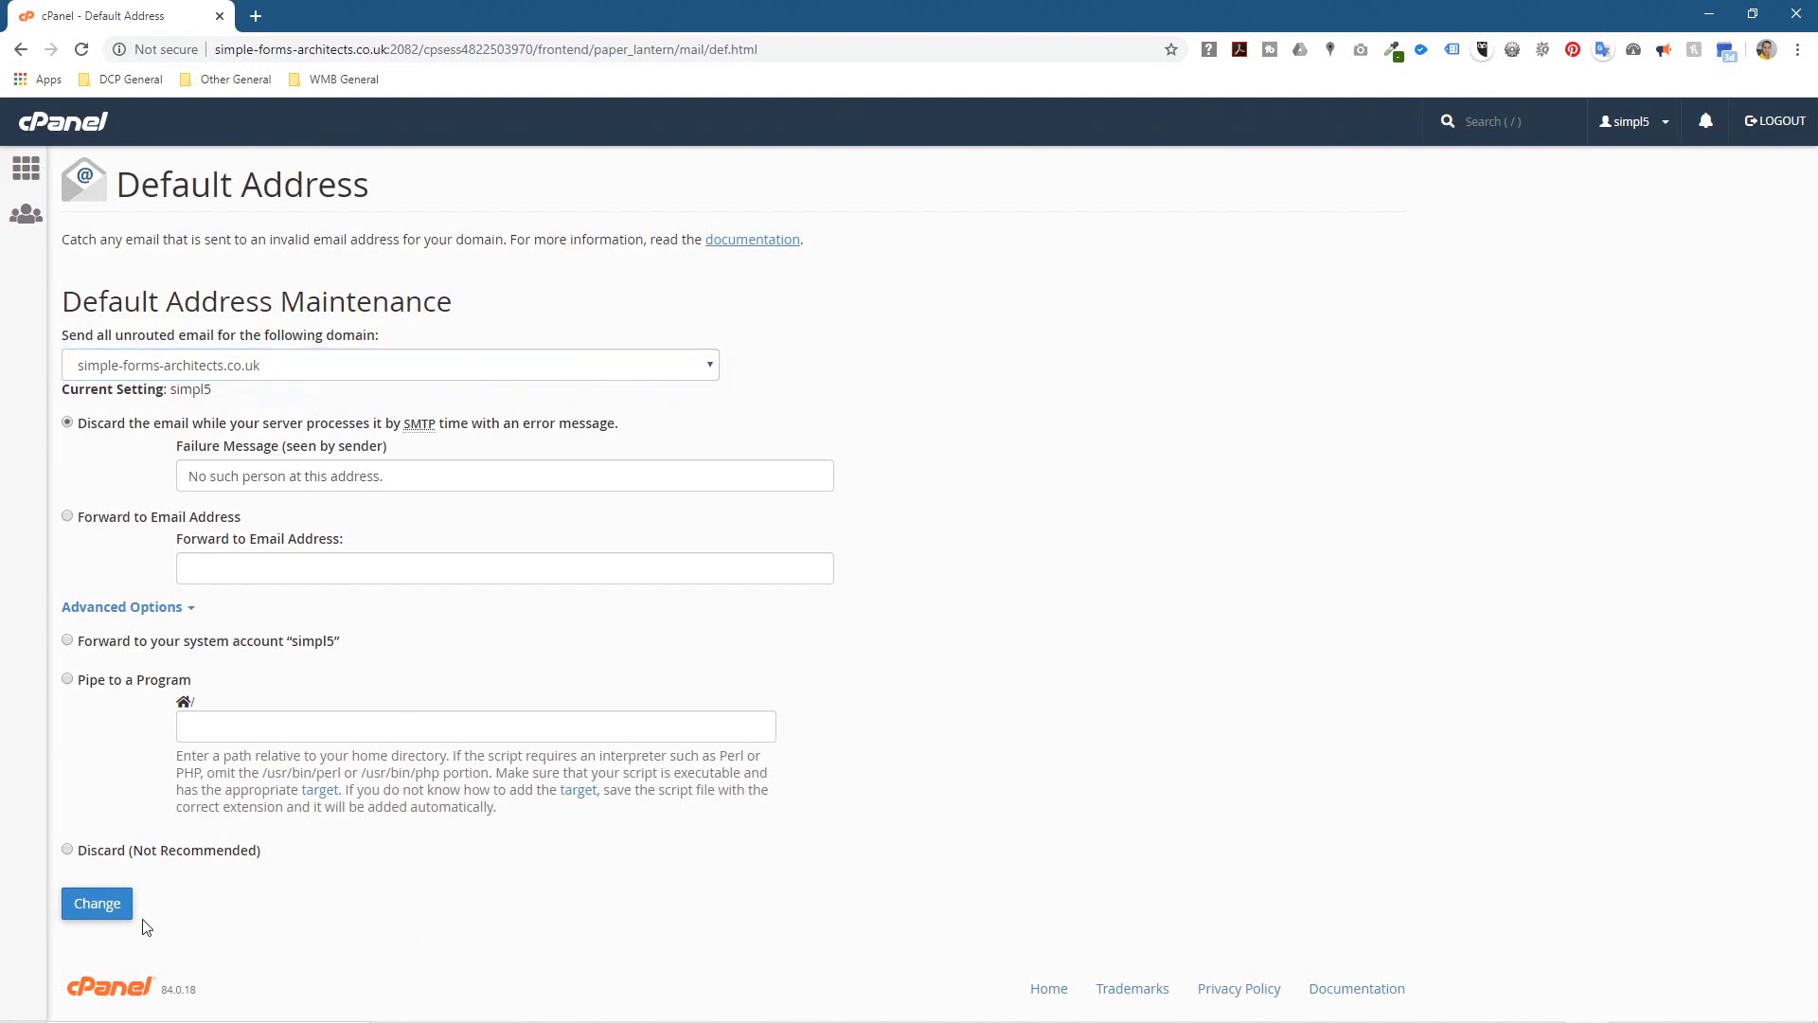
click(81, 904)
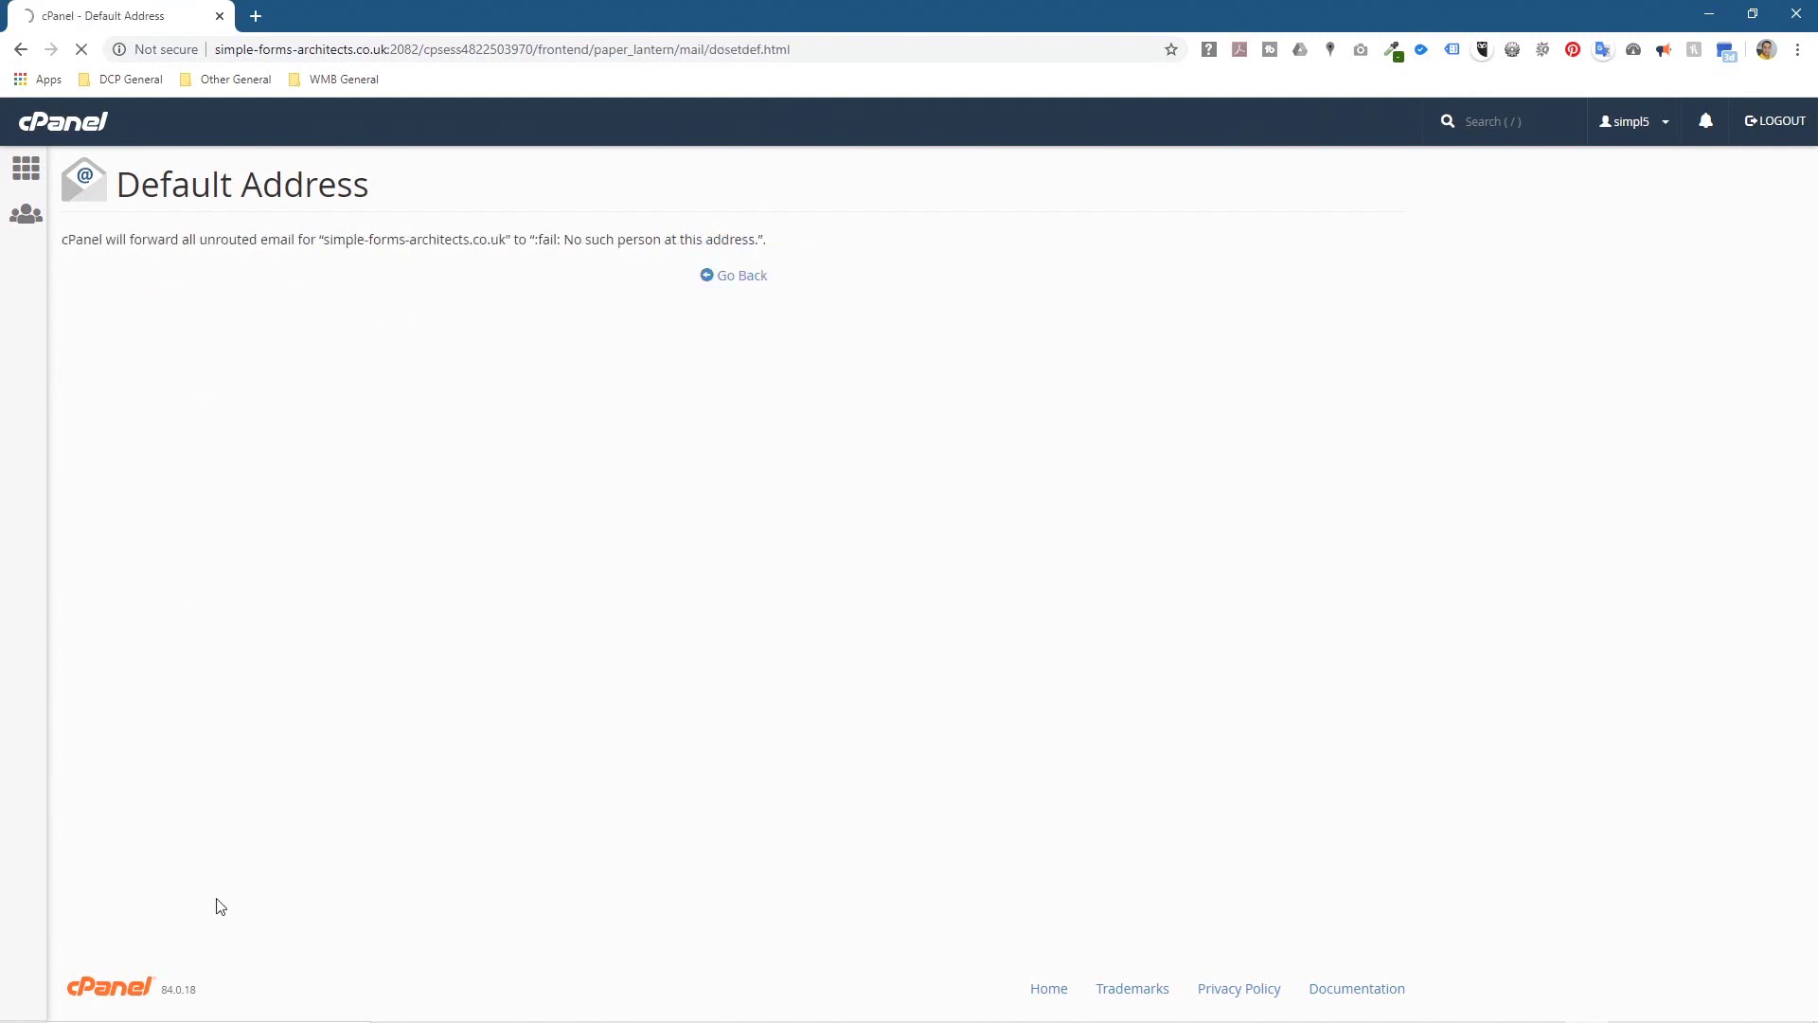
click(731, 277)
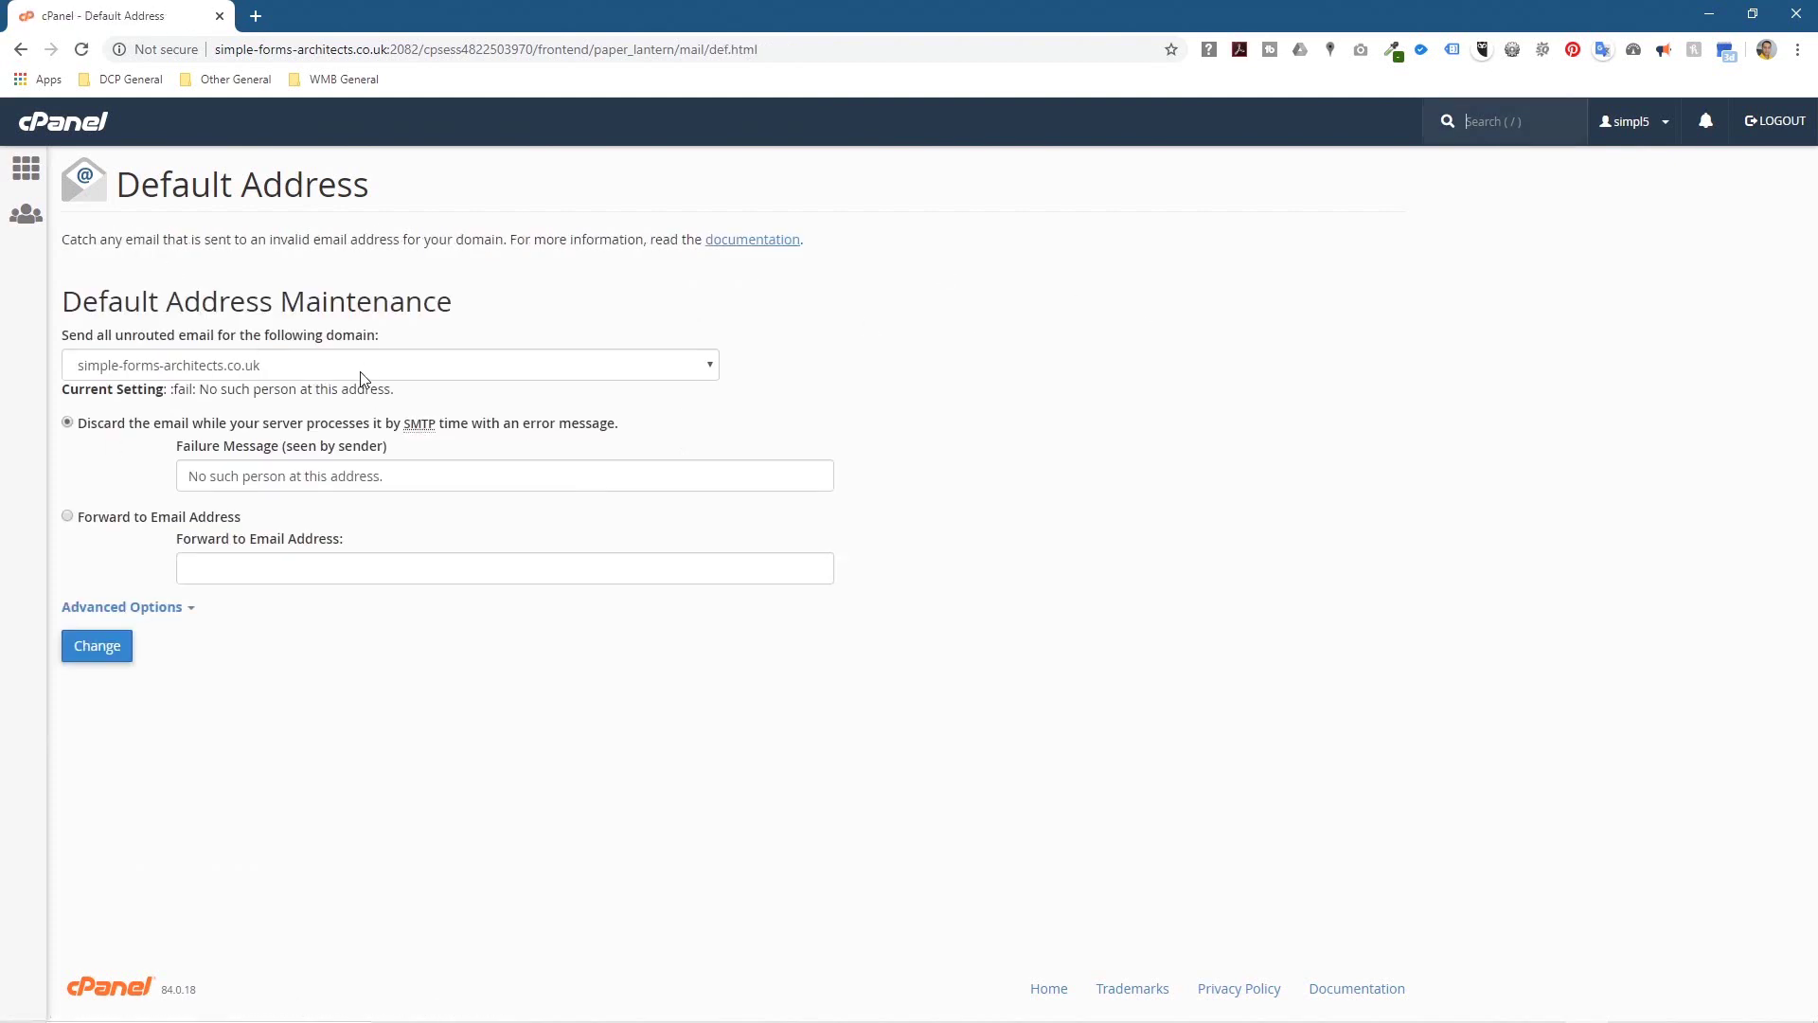
- Return to the cPanel home page and scroll down to the Email tools
click(98, 129)
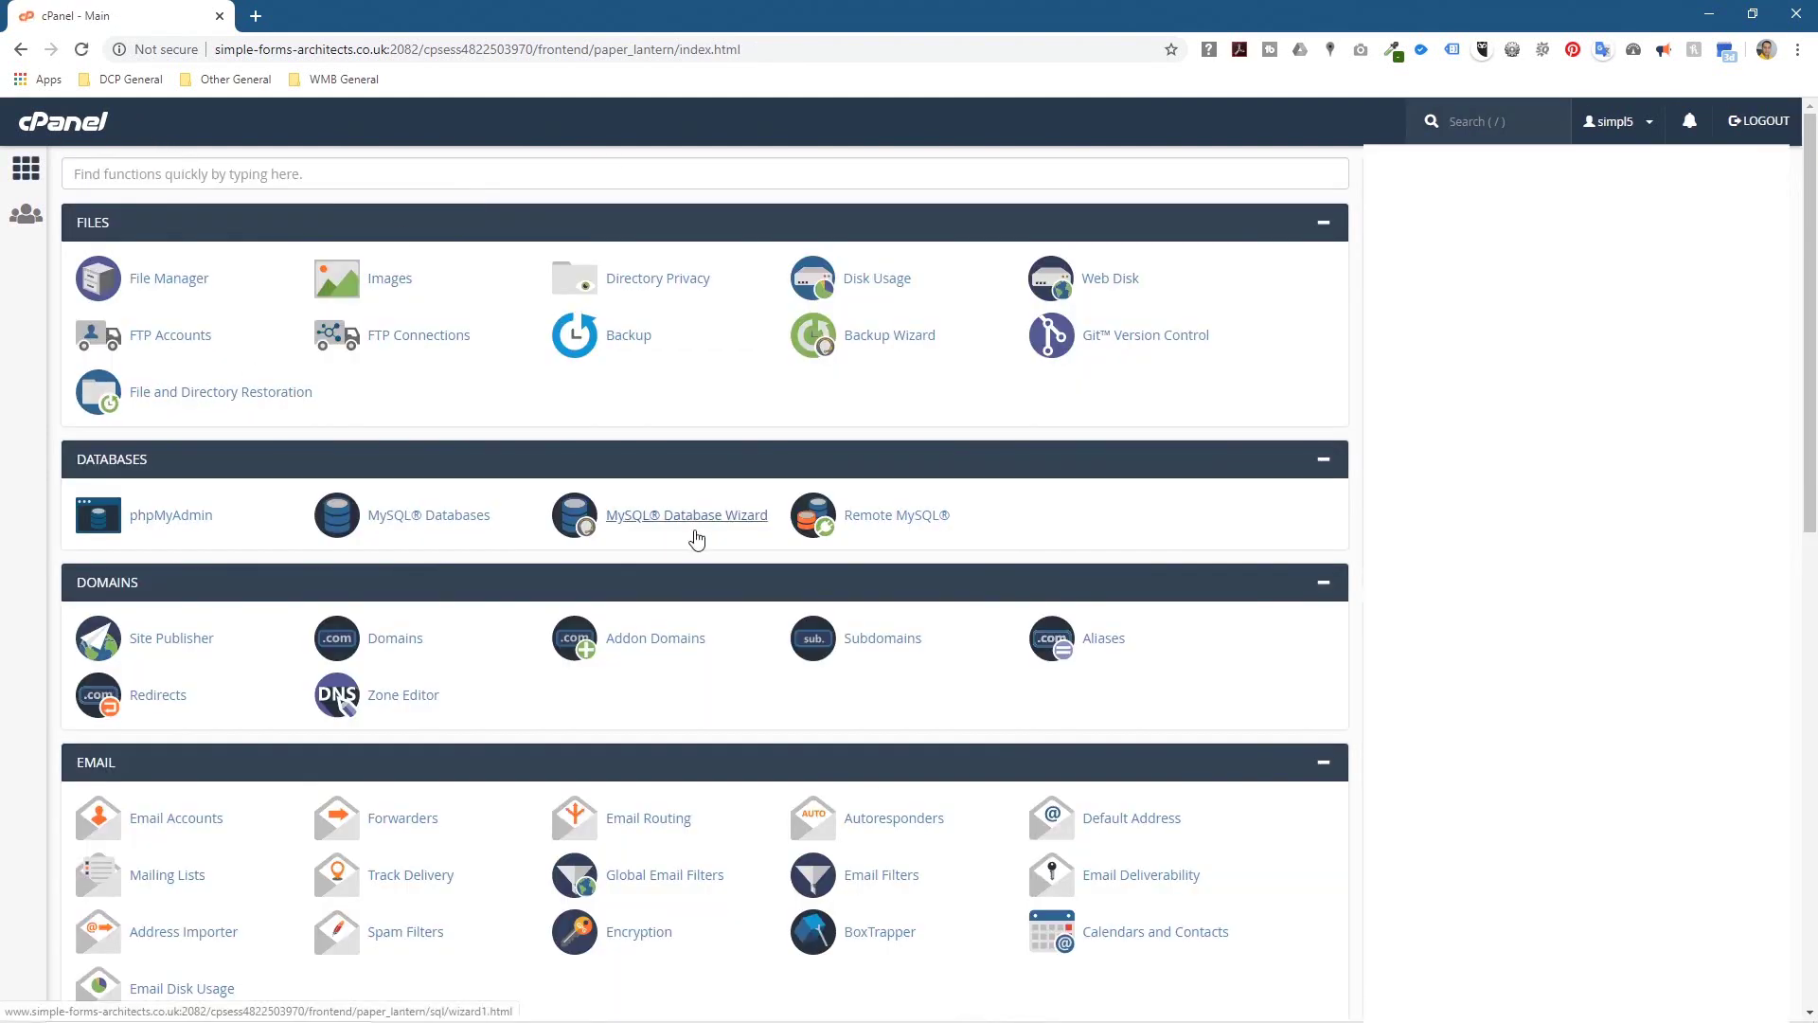
scroll(697, 531, down, 3)
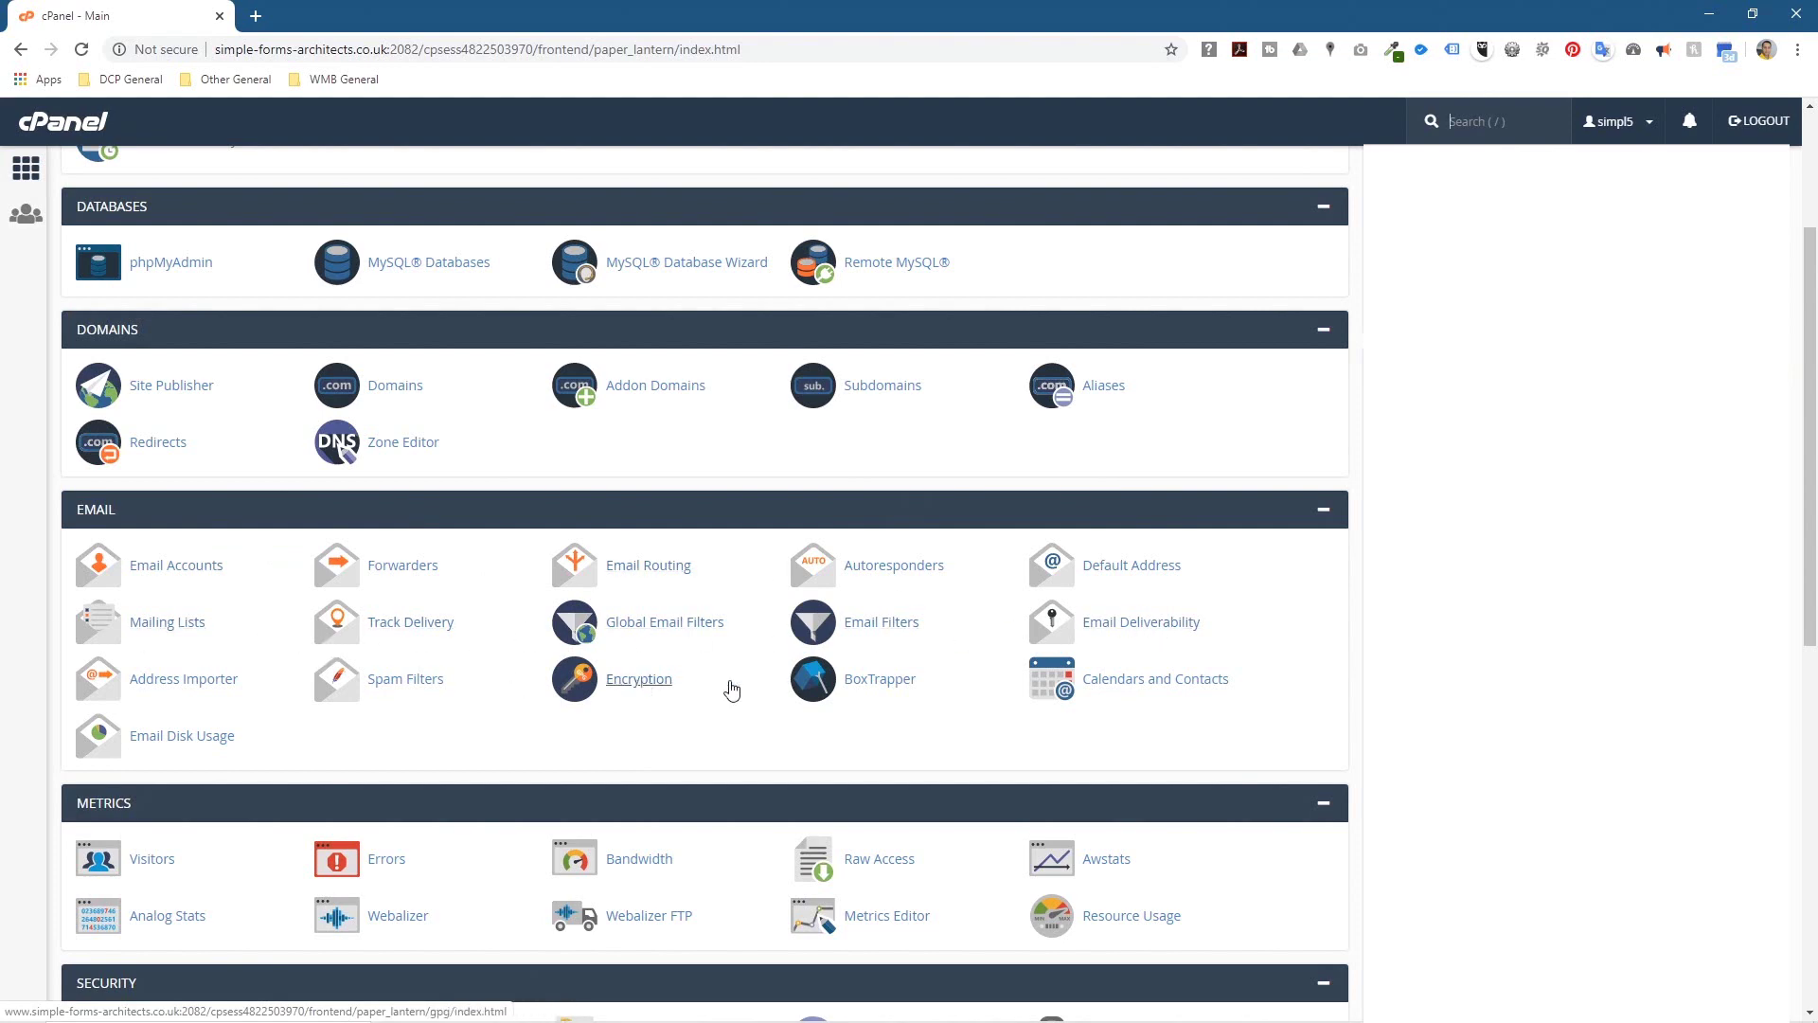
- Open the info mailbox's webmail from Email Accounts, close it, then log out of cPanel
click(205, 566)
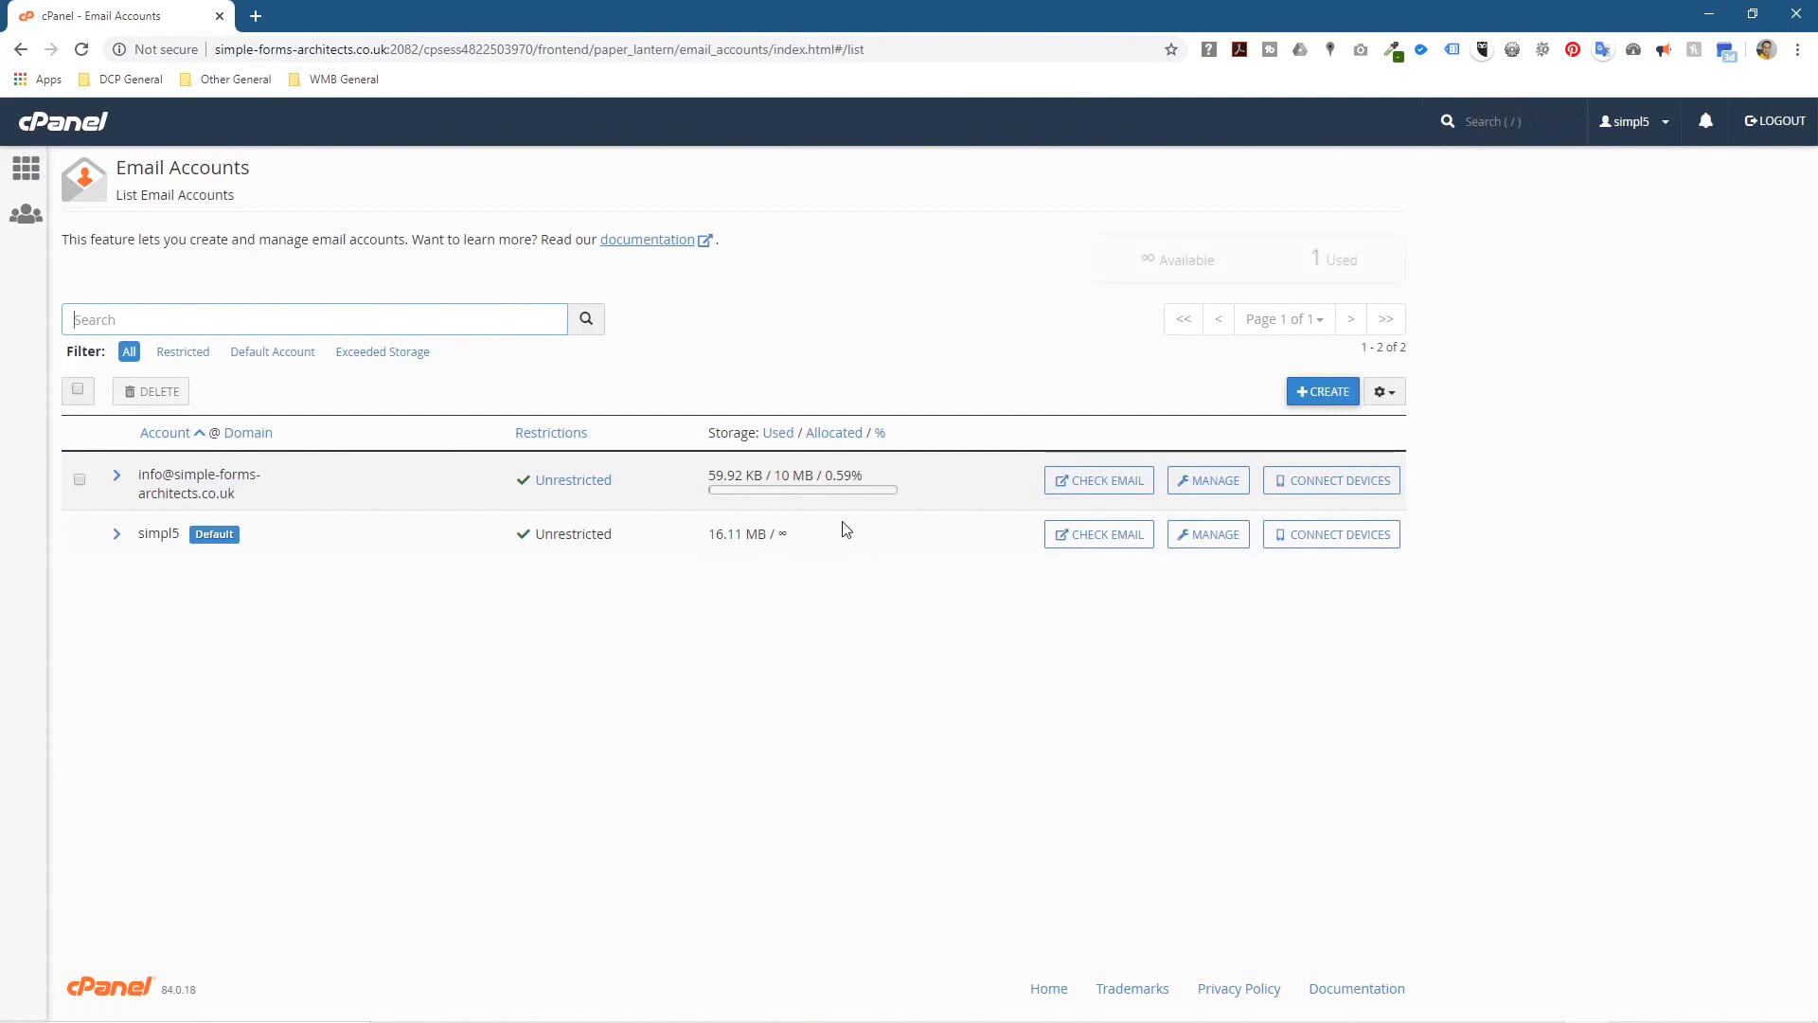
click(1123, 482)
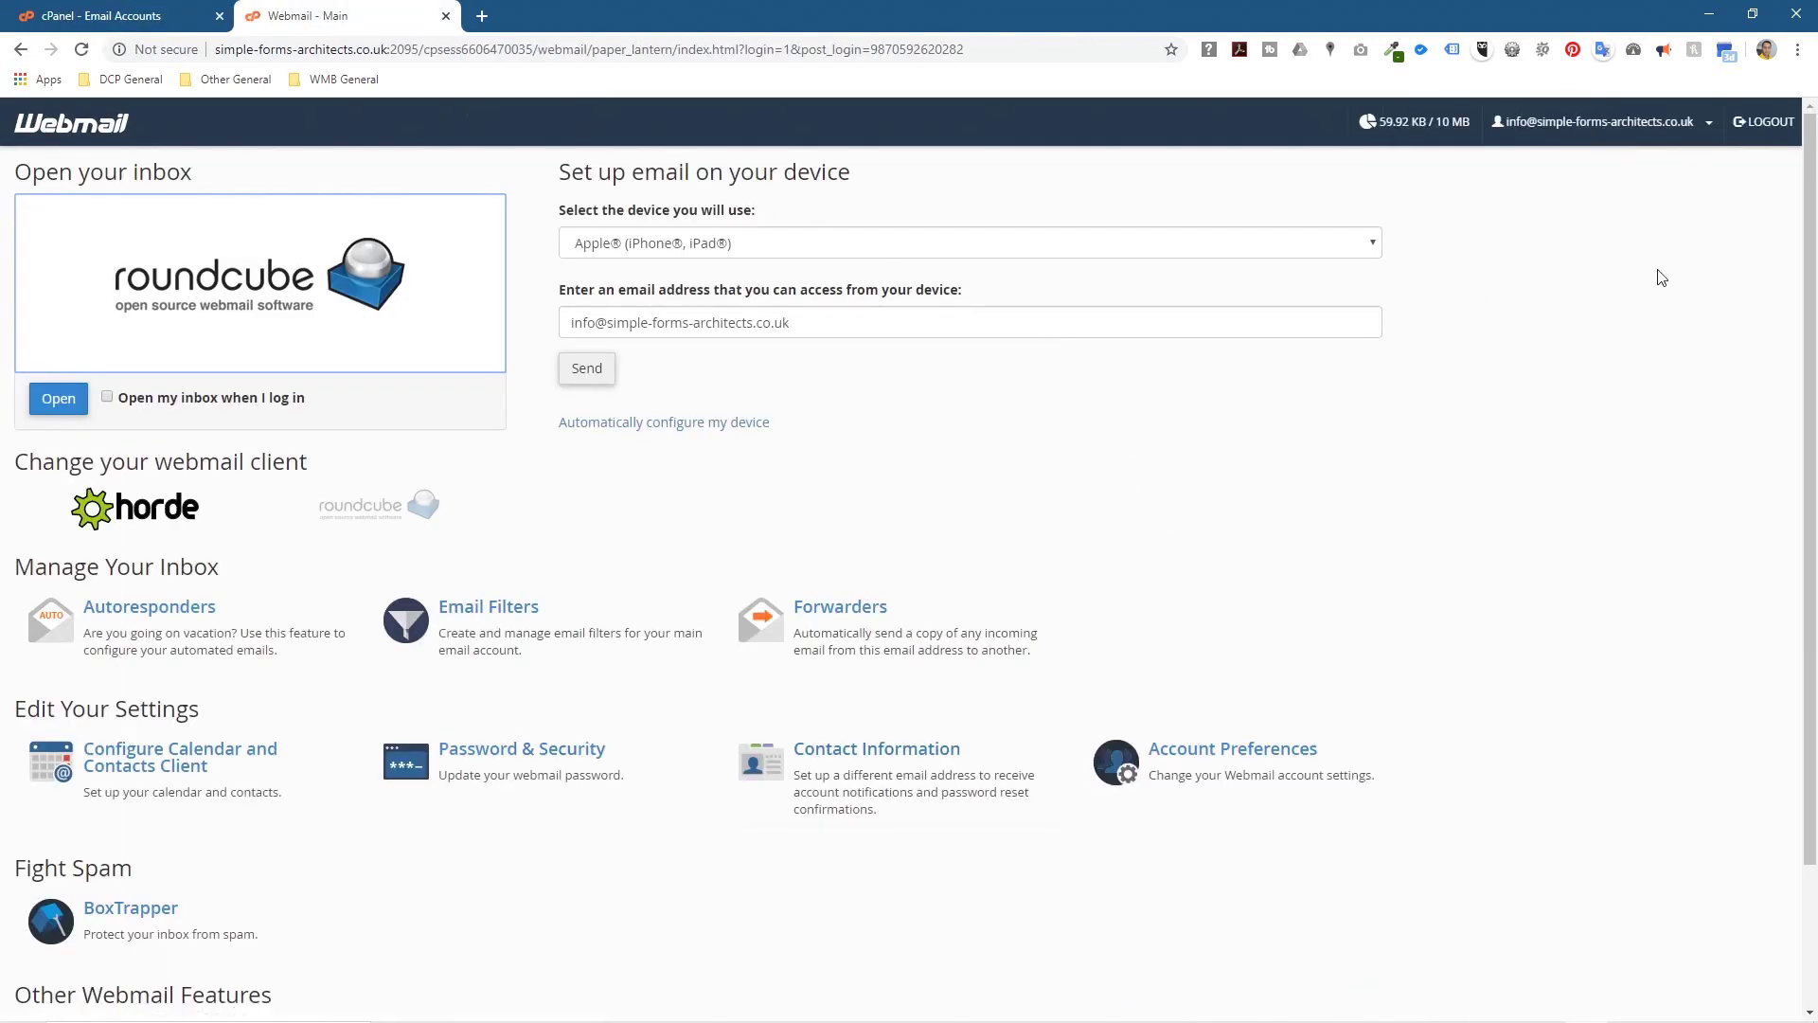
click(1761, 126)
click(446, 16)
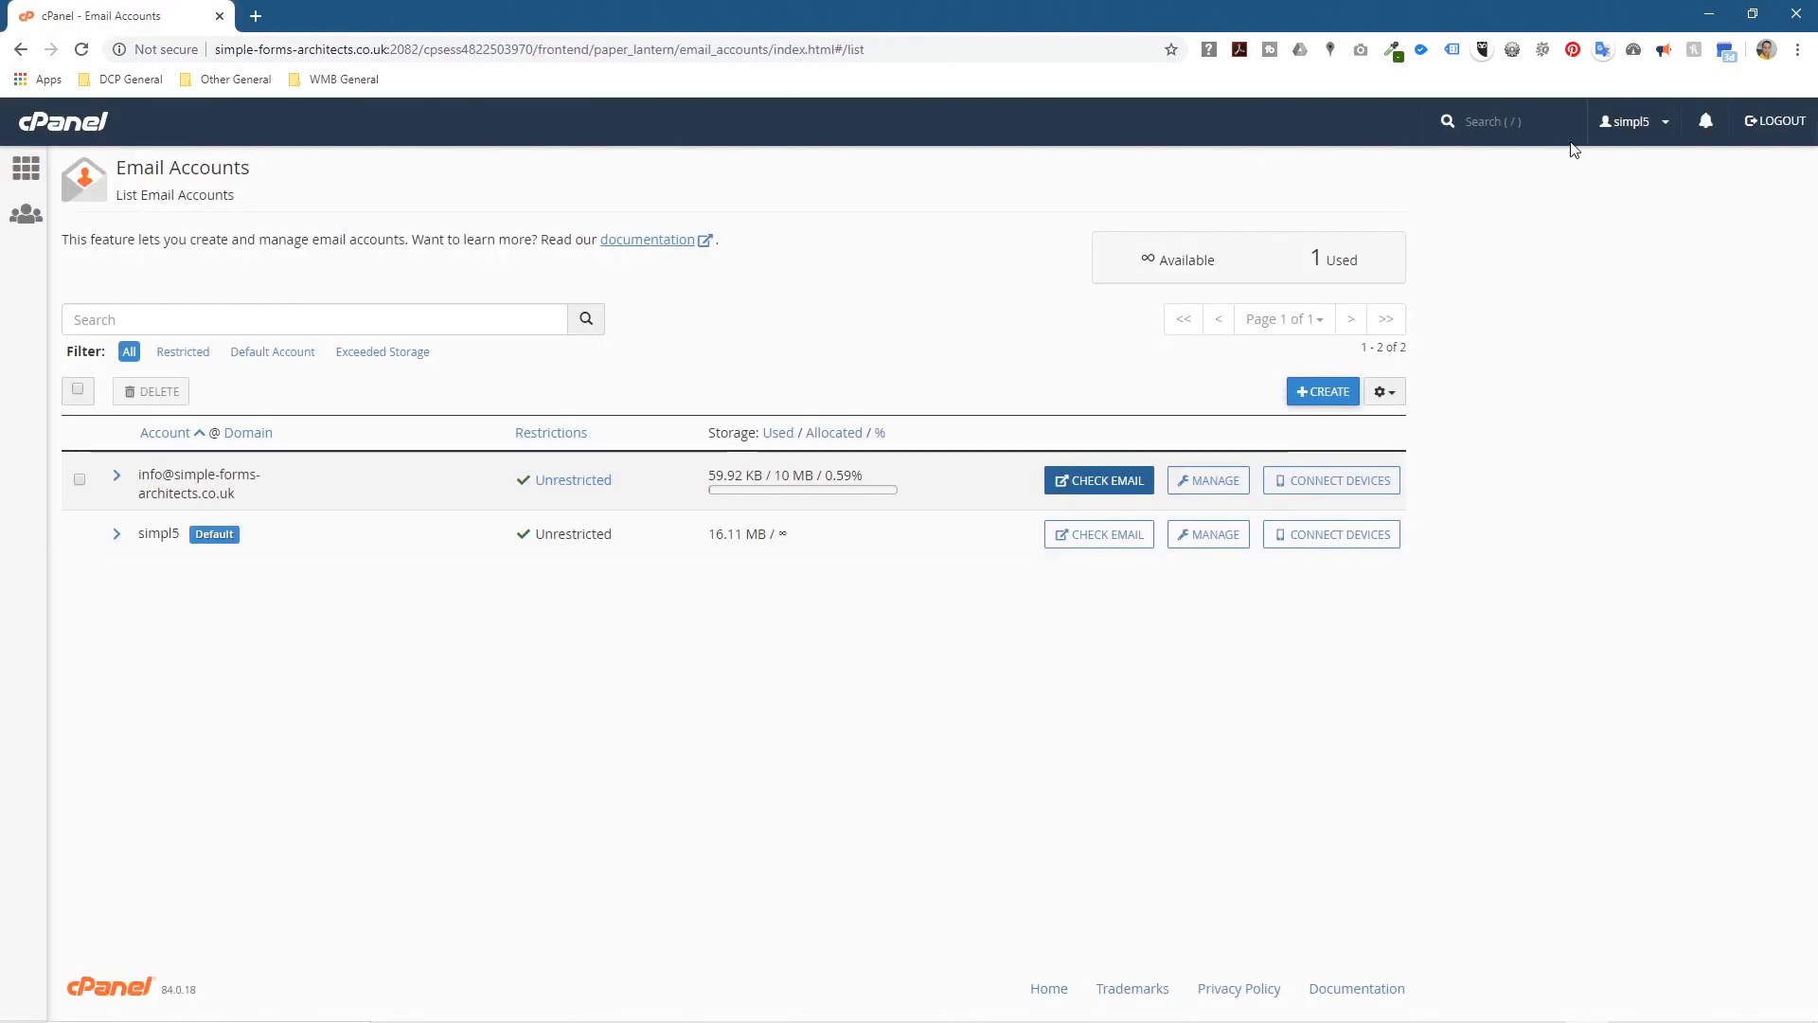
click(1775, 122)
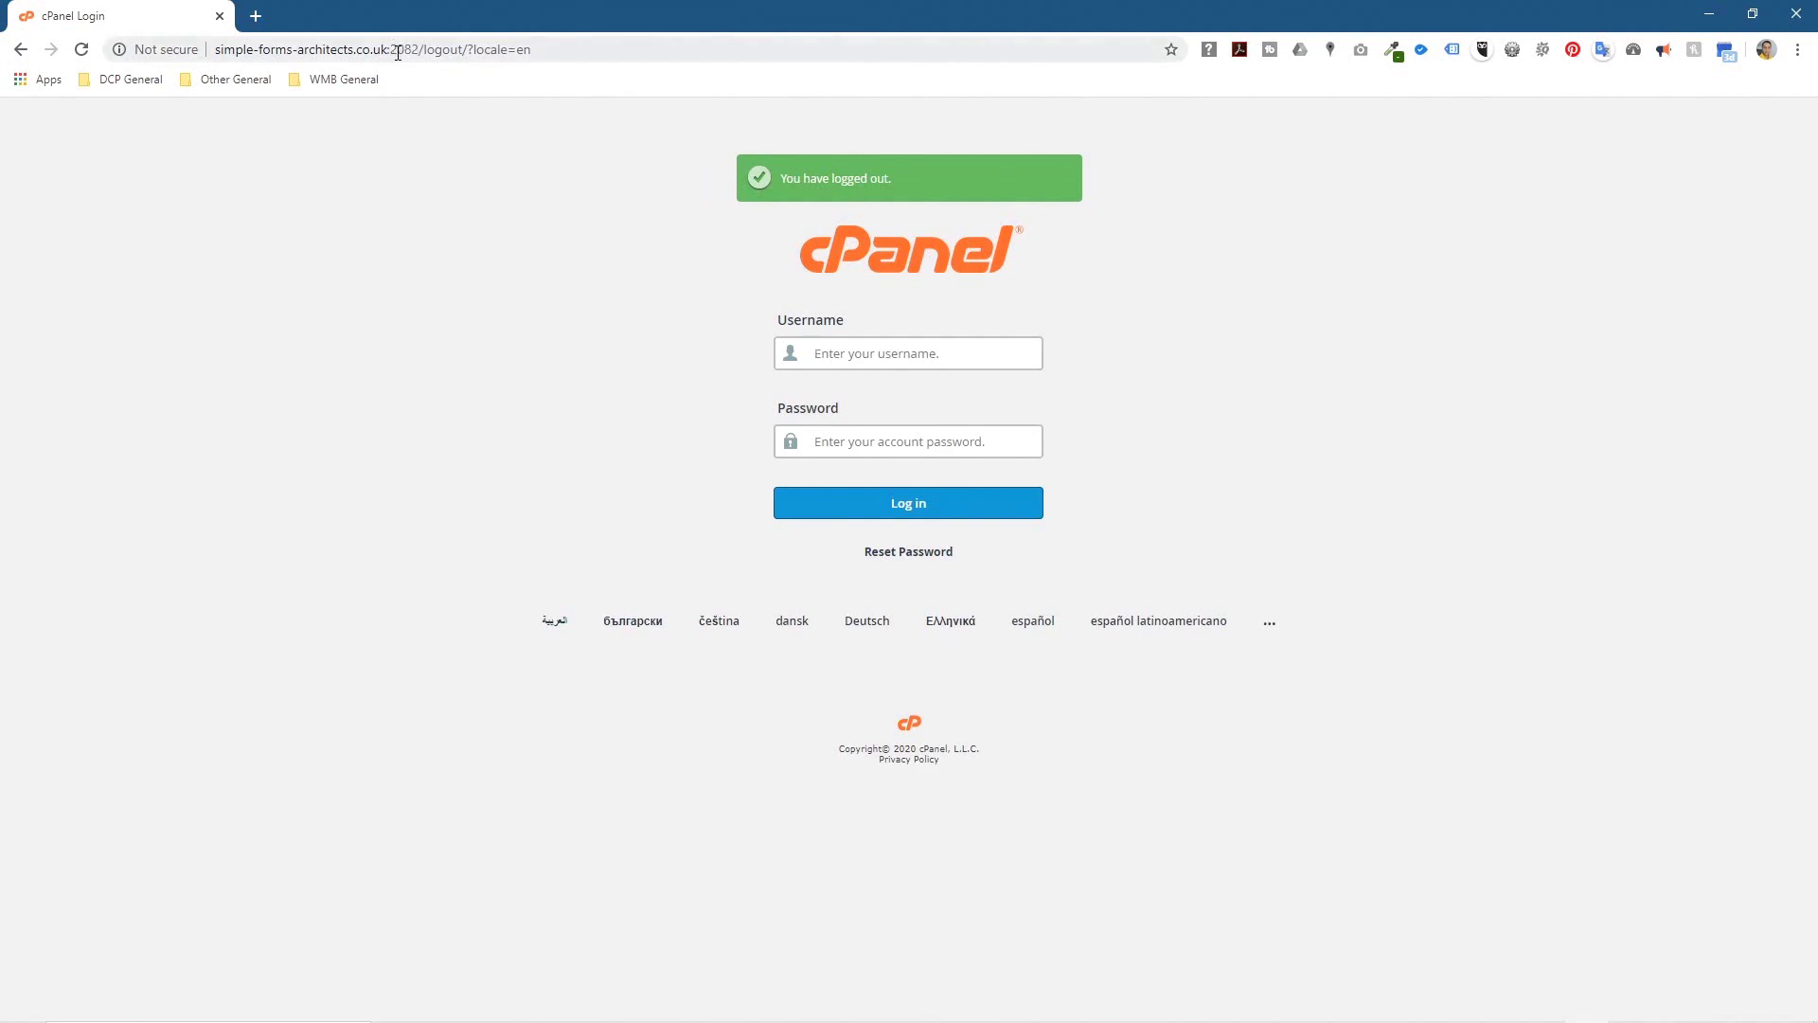
drag(393, 52, 698, 49)
key(BackSpace)
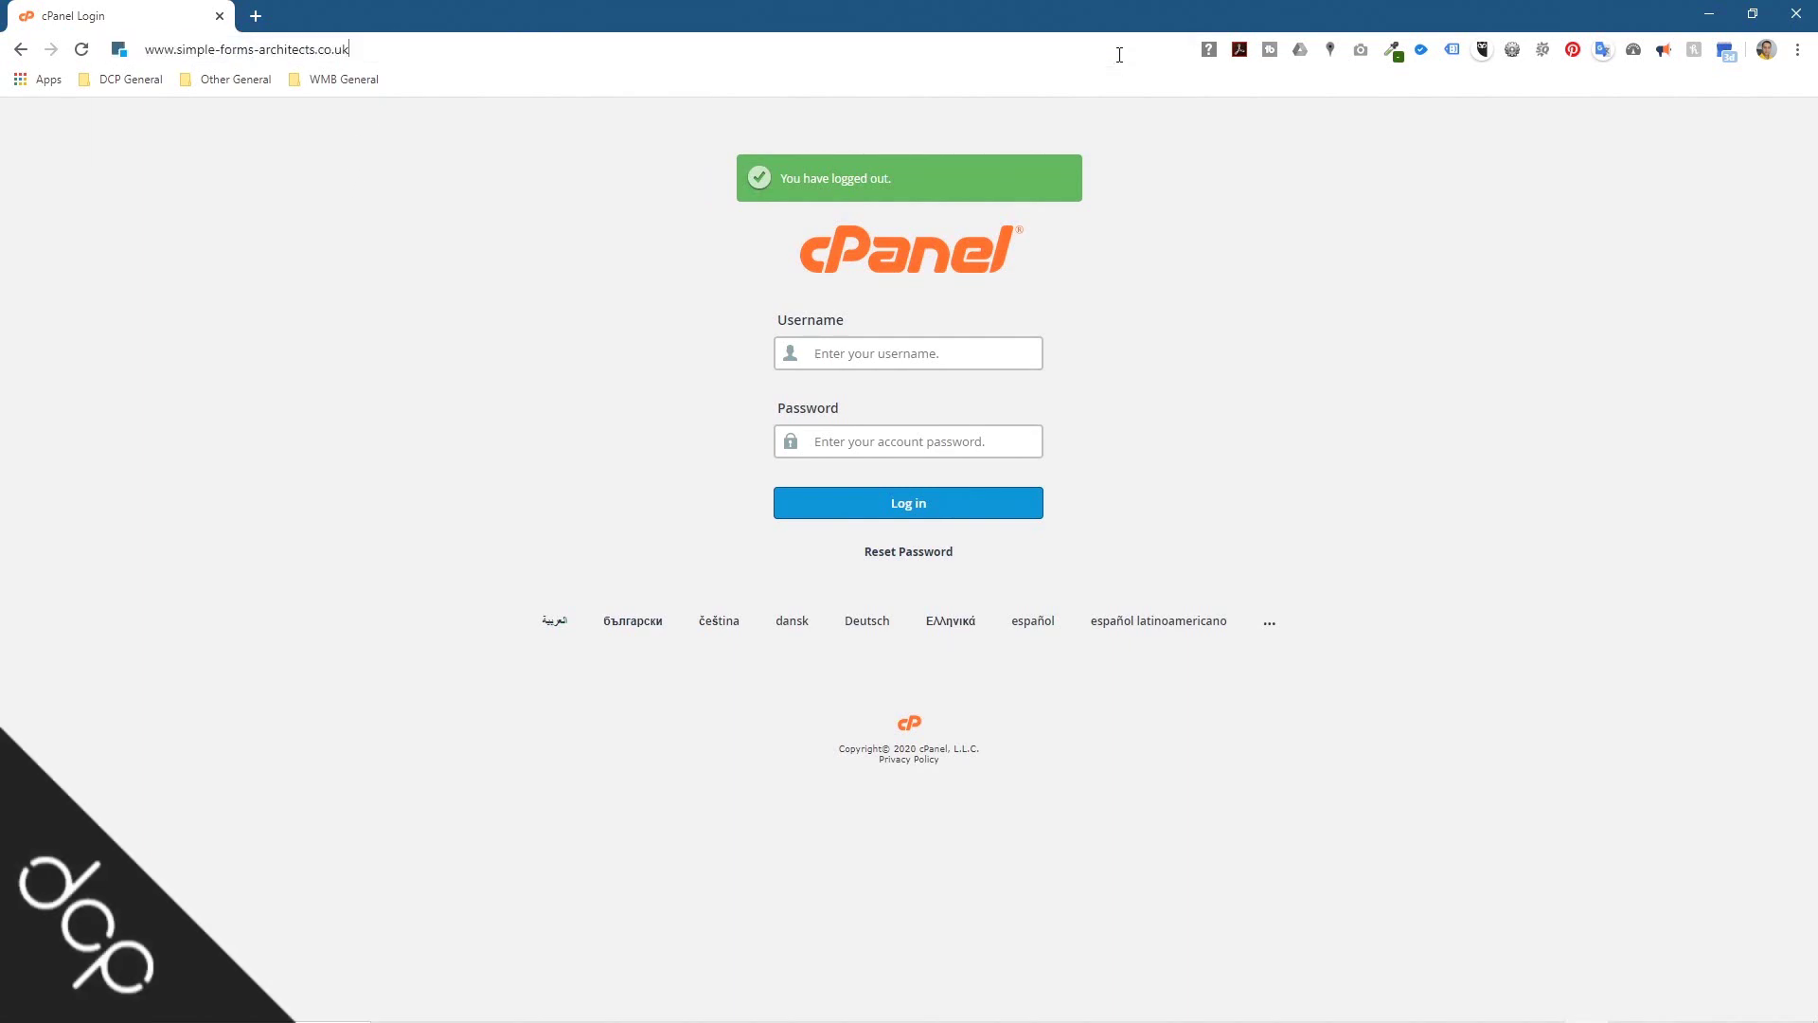
key(Return)
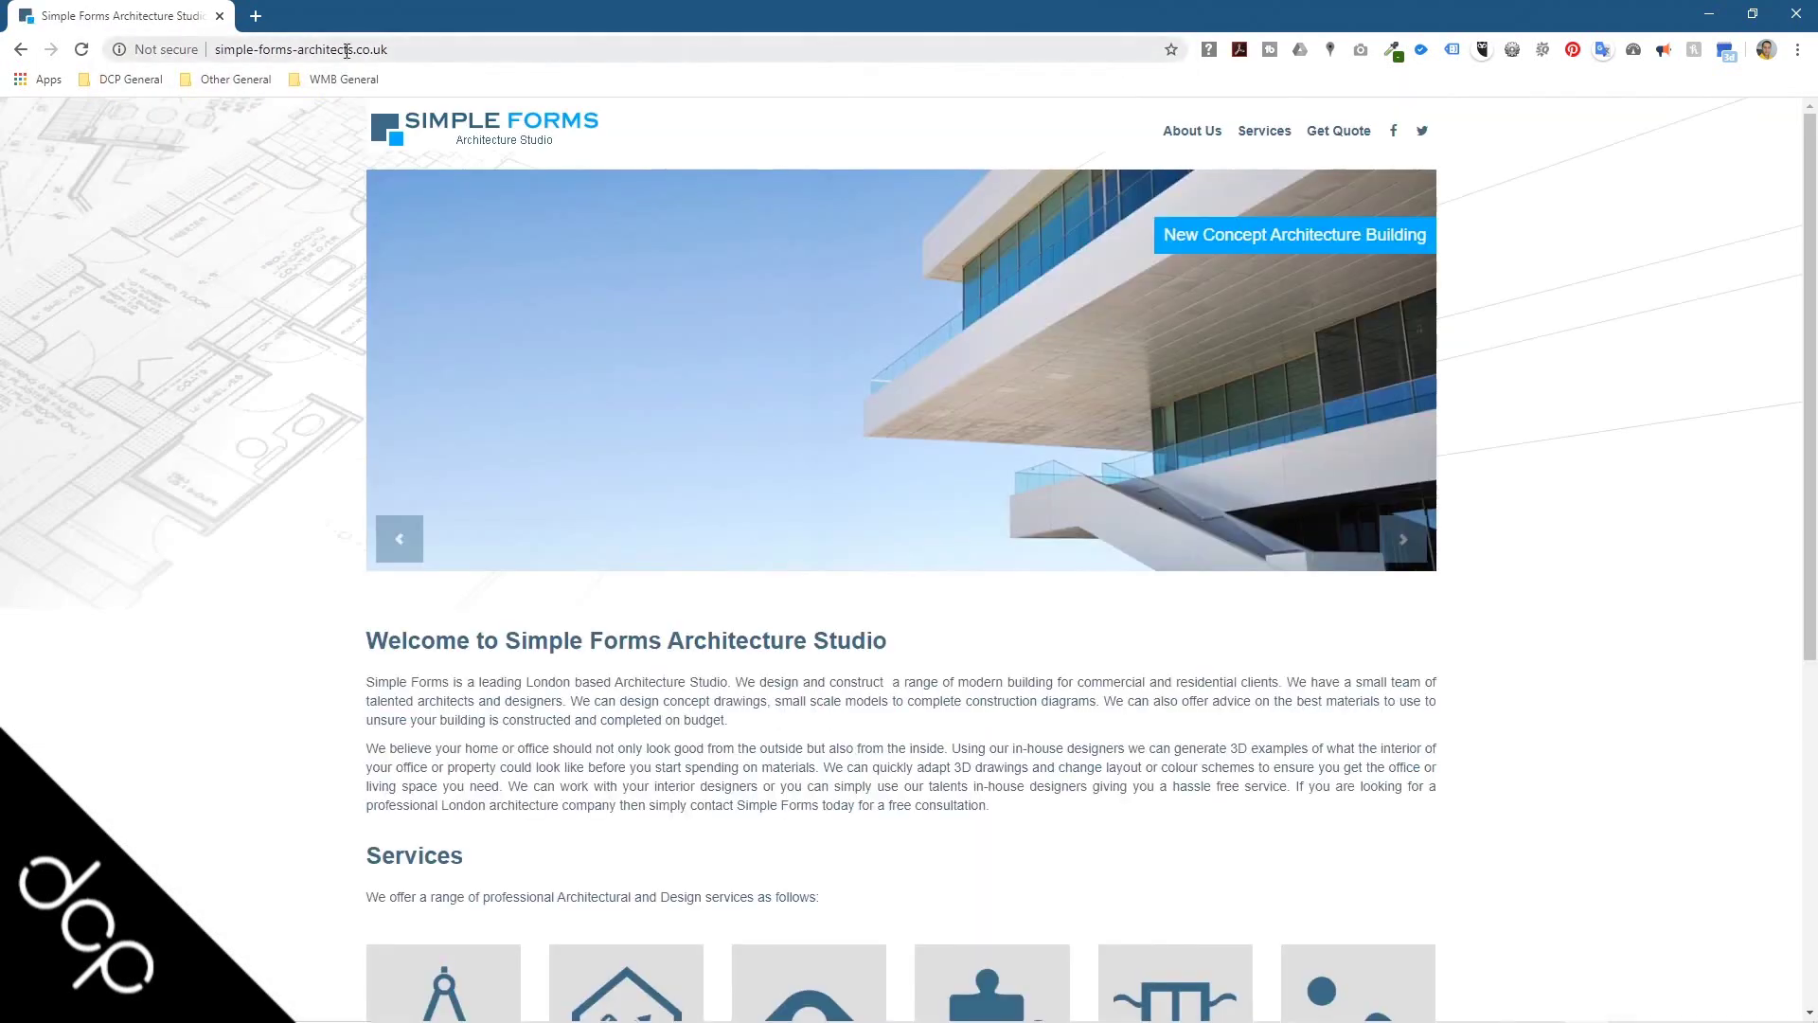
click(506, 46)
click(505, 46)
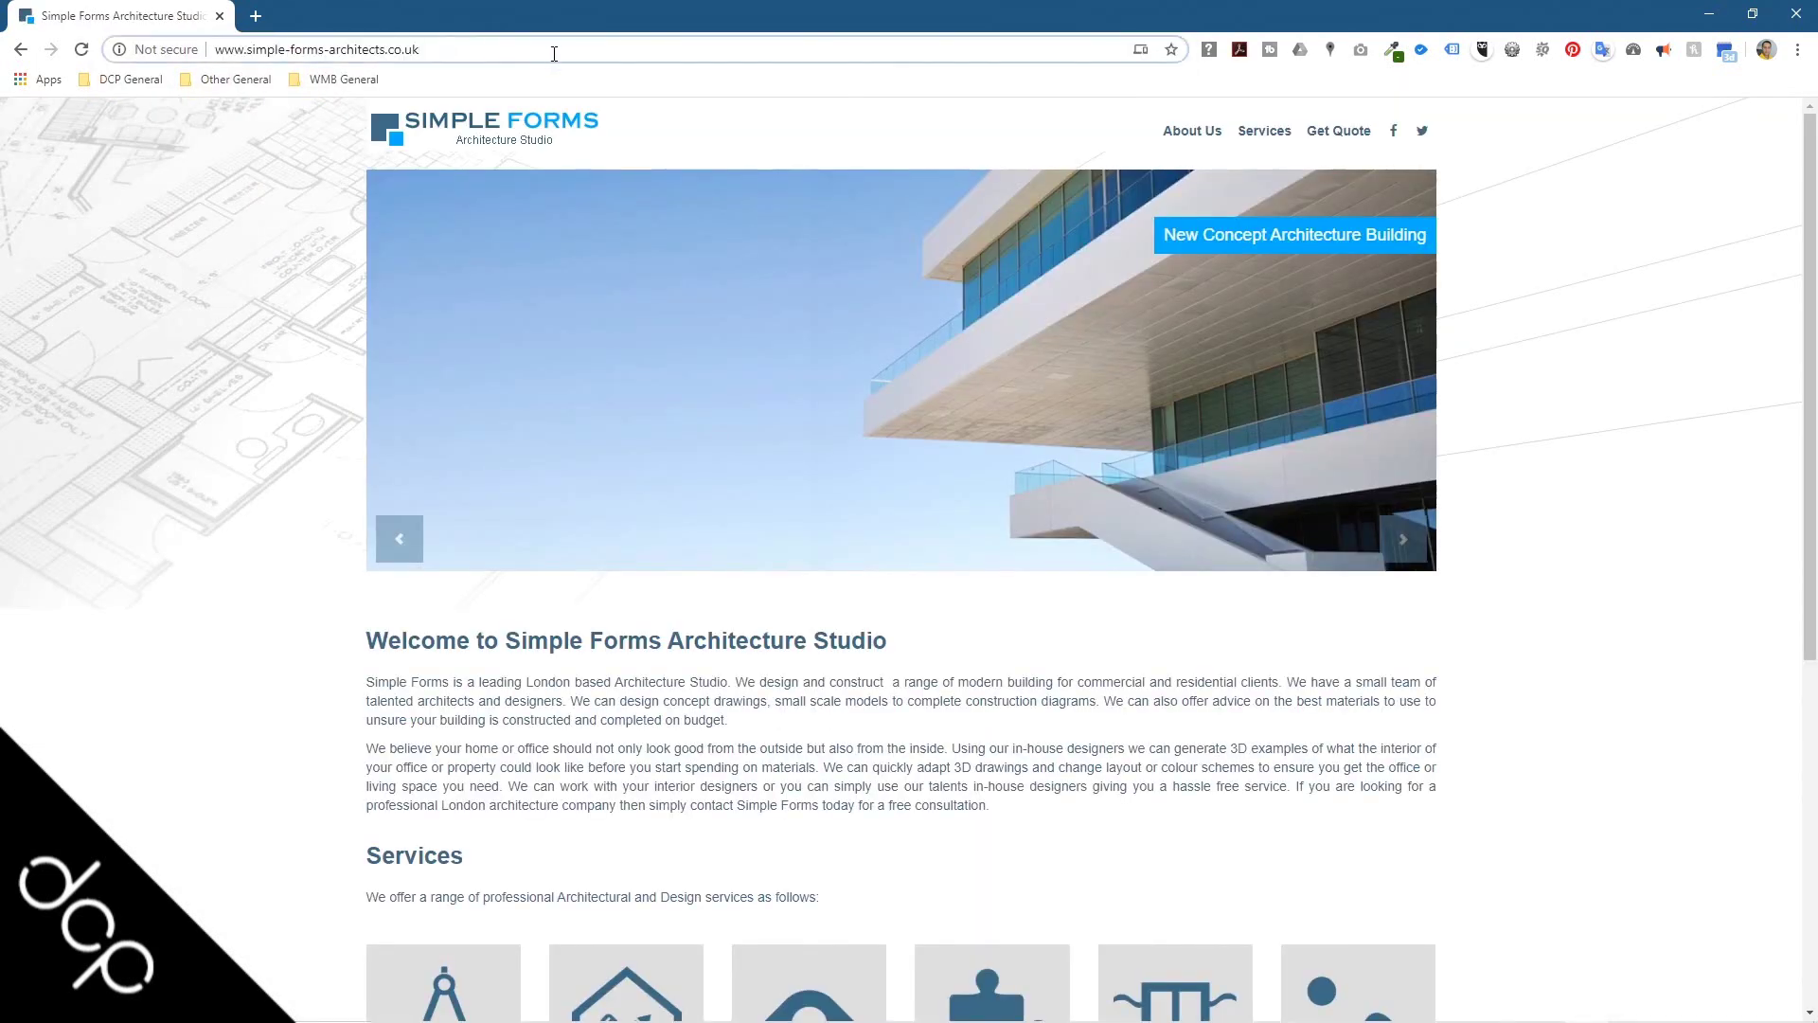
text(/webmail)
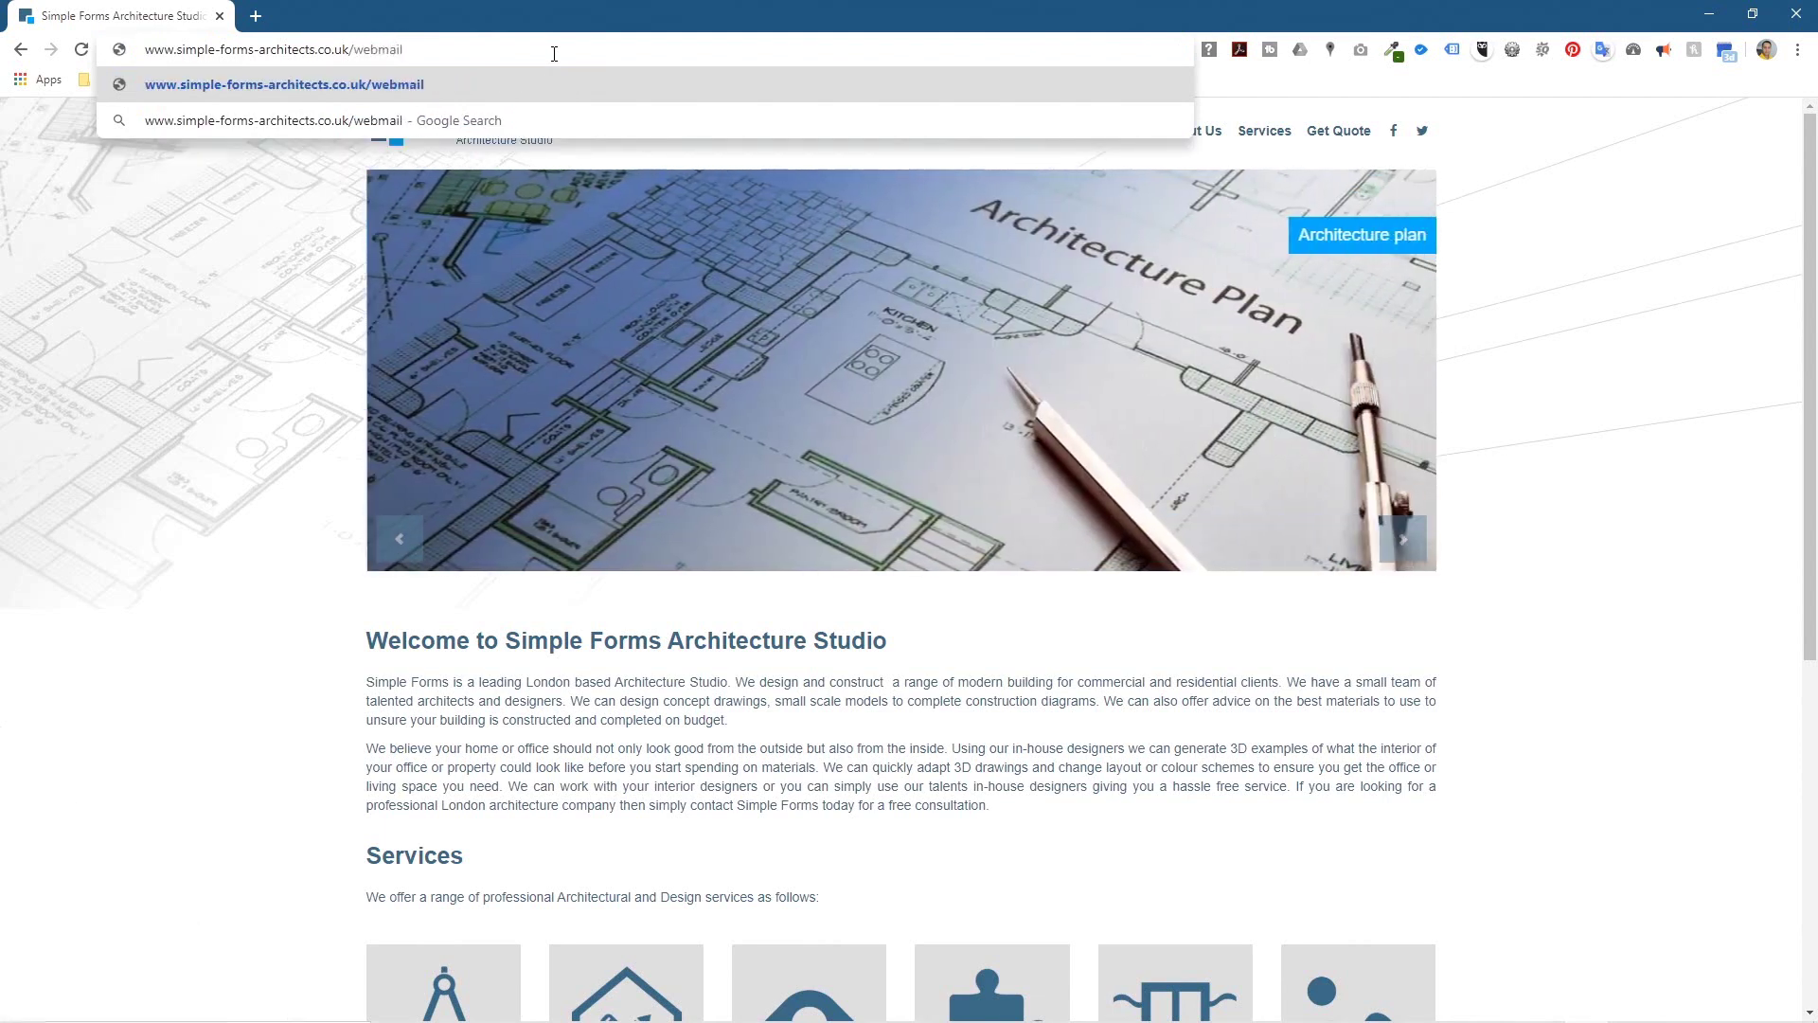
key(Return)
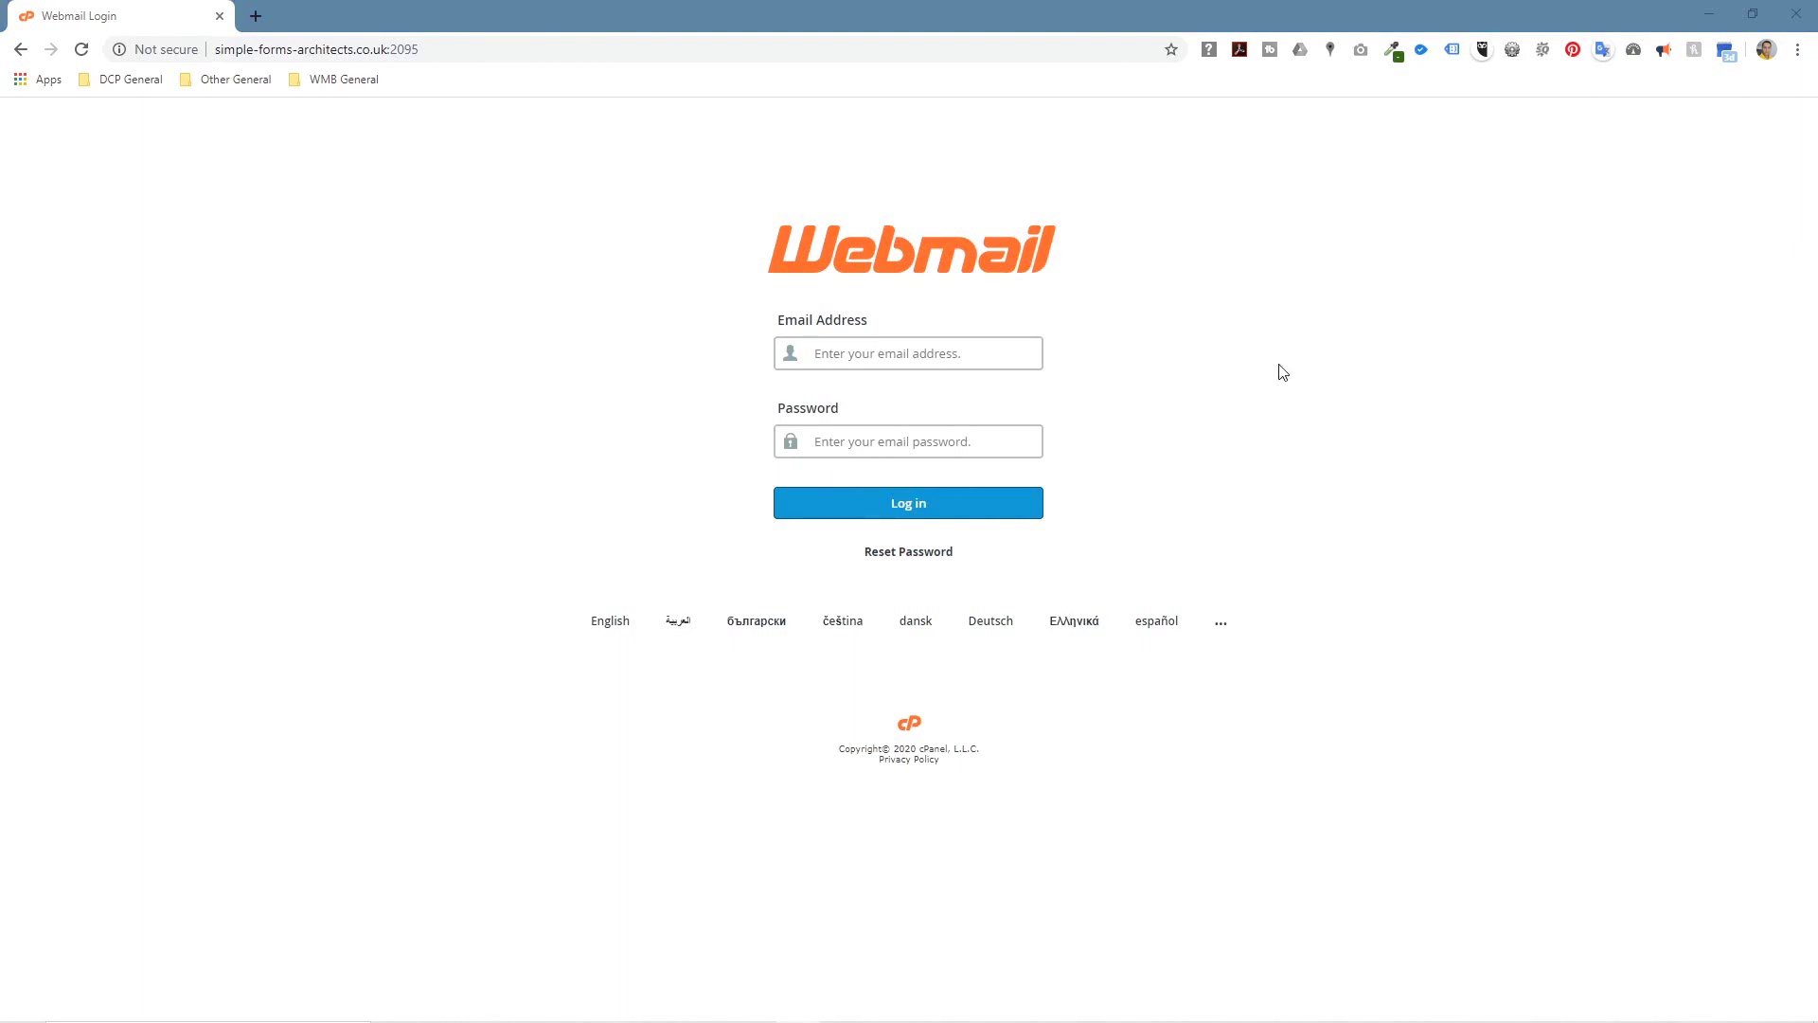
- Sign into Webmail with the info mailbox's e-mail address and password
click(957, 353)
key(ctrl+v)
click(917, 443)
key(ctrl+v)
key(Return)
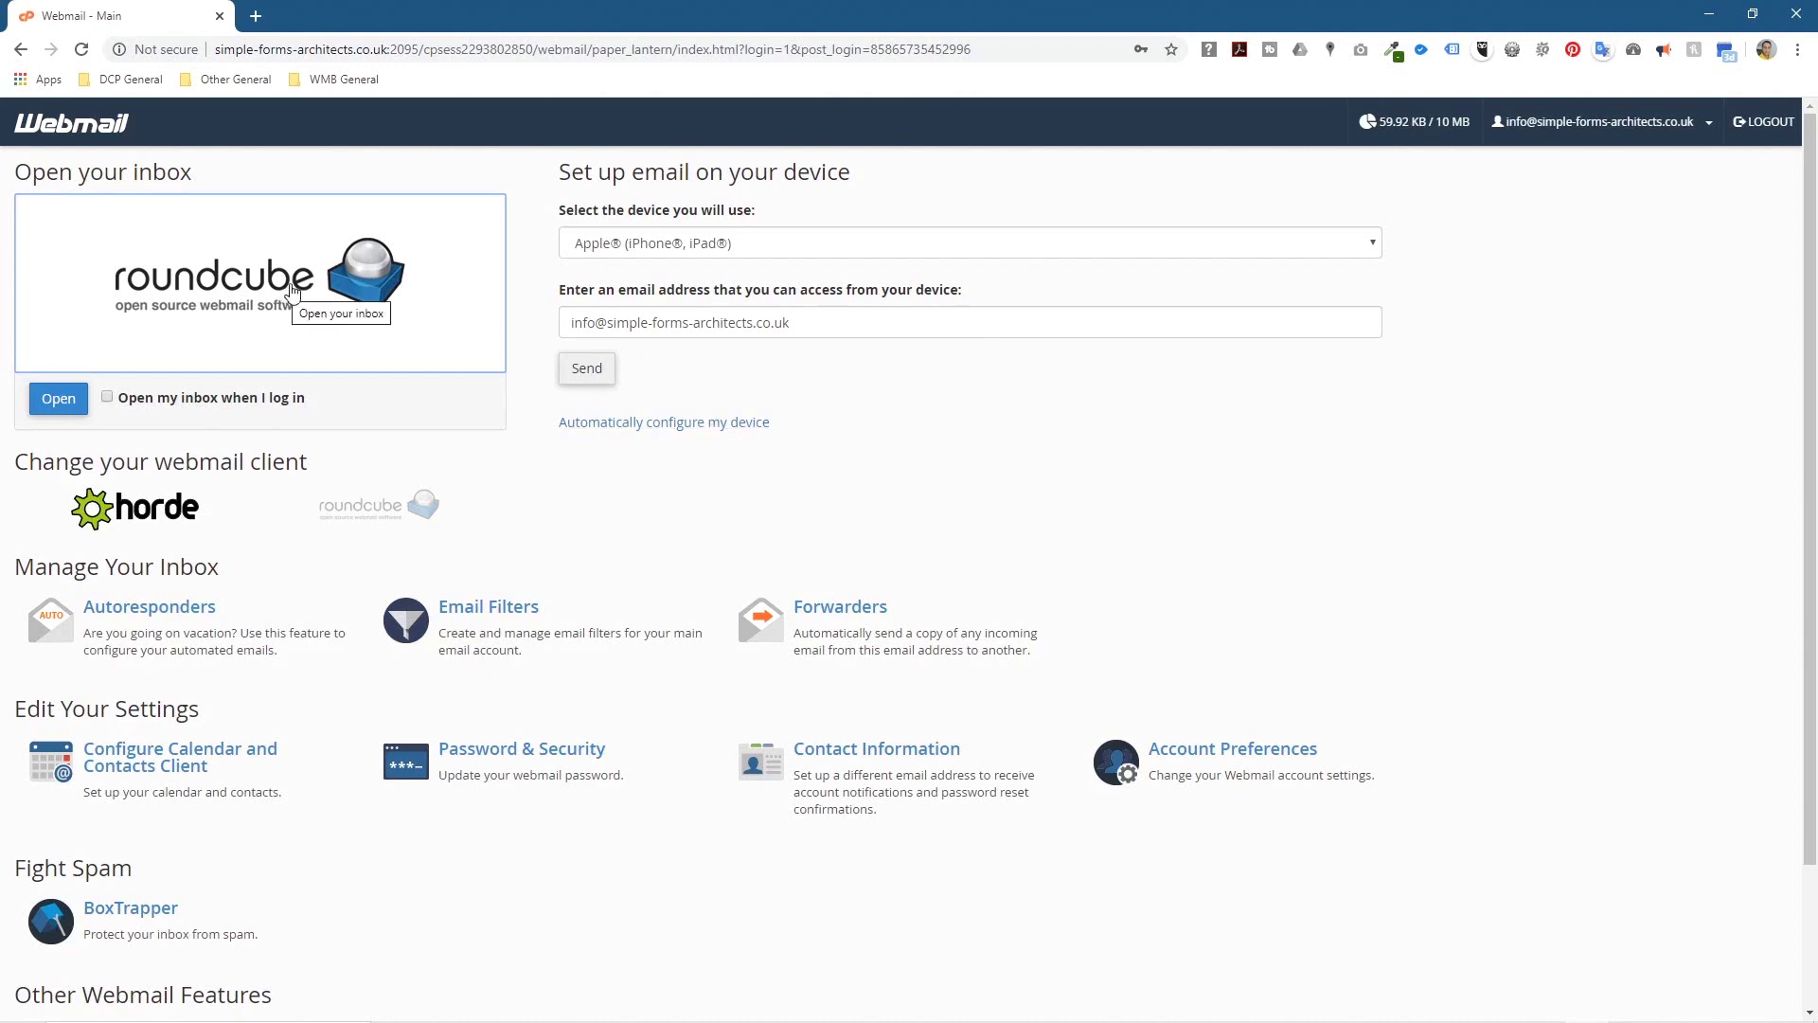
- Open the Roundcube inbox, read the Email configuration settings message, and go back to Webmail Home
click(366, 273)
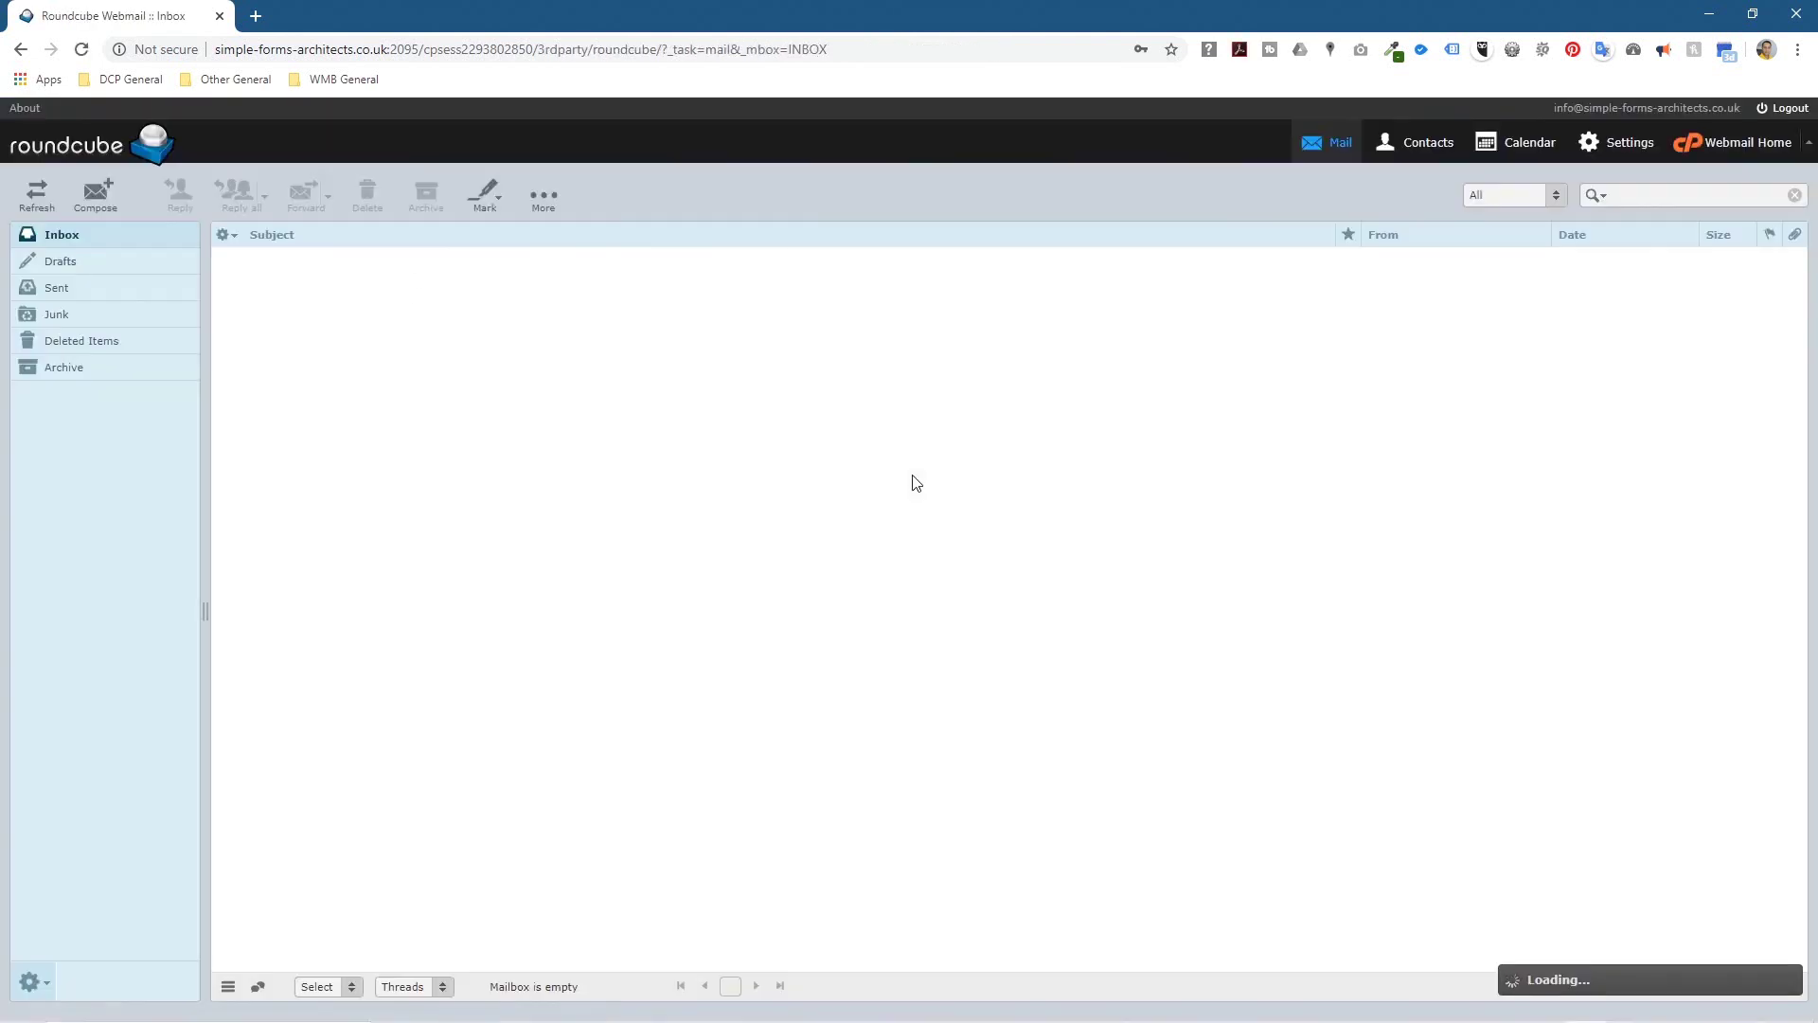
click(395, 265)
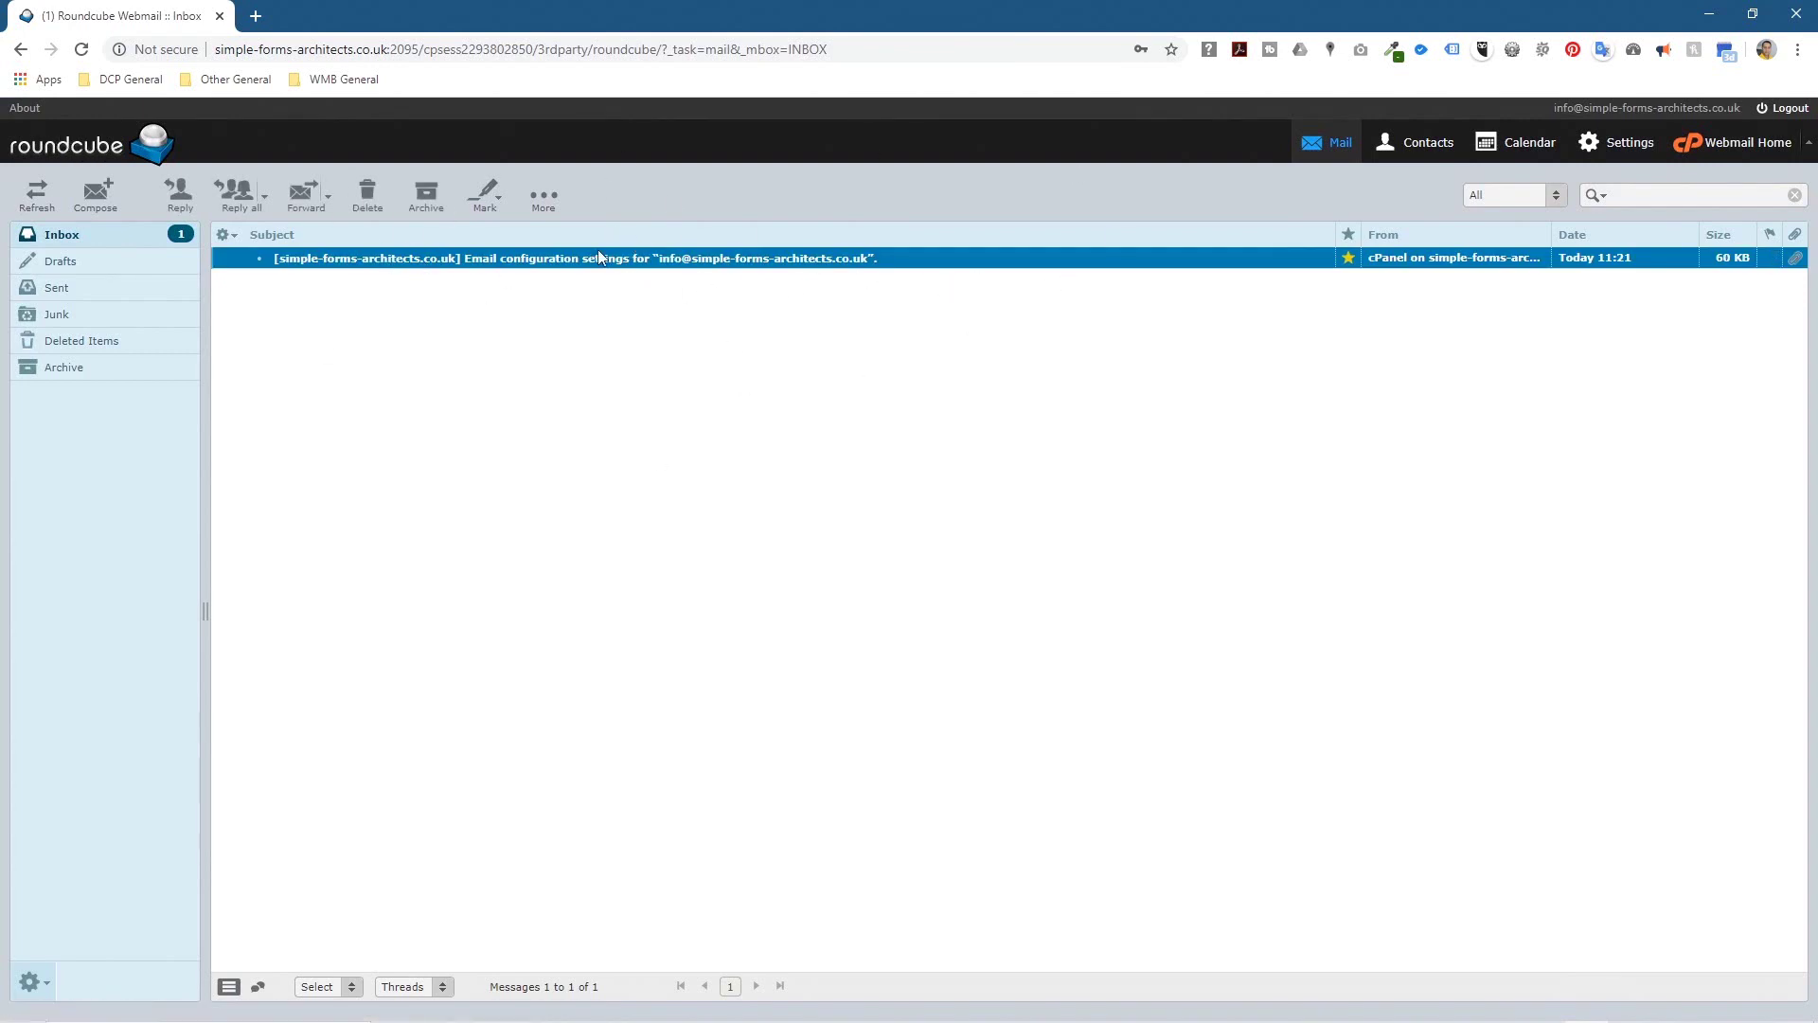
double_click(638, 256)
click(269, 124)
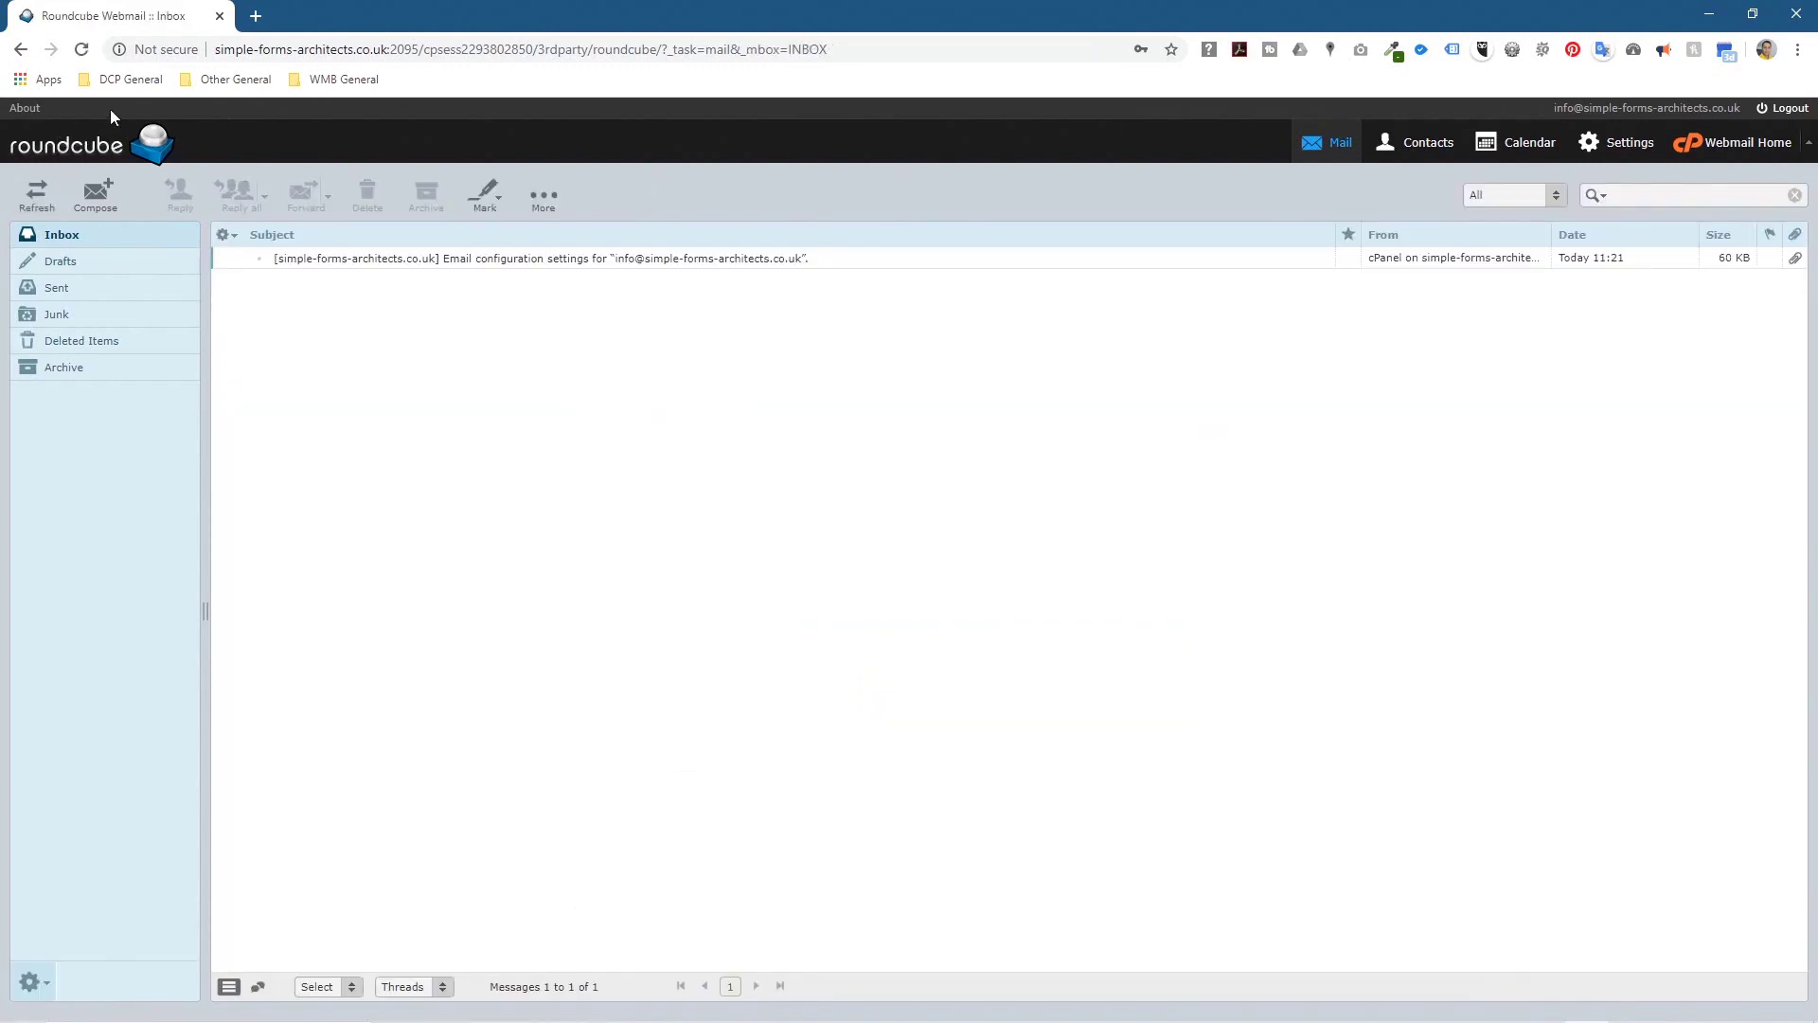
click(1752, 144)
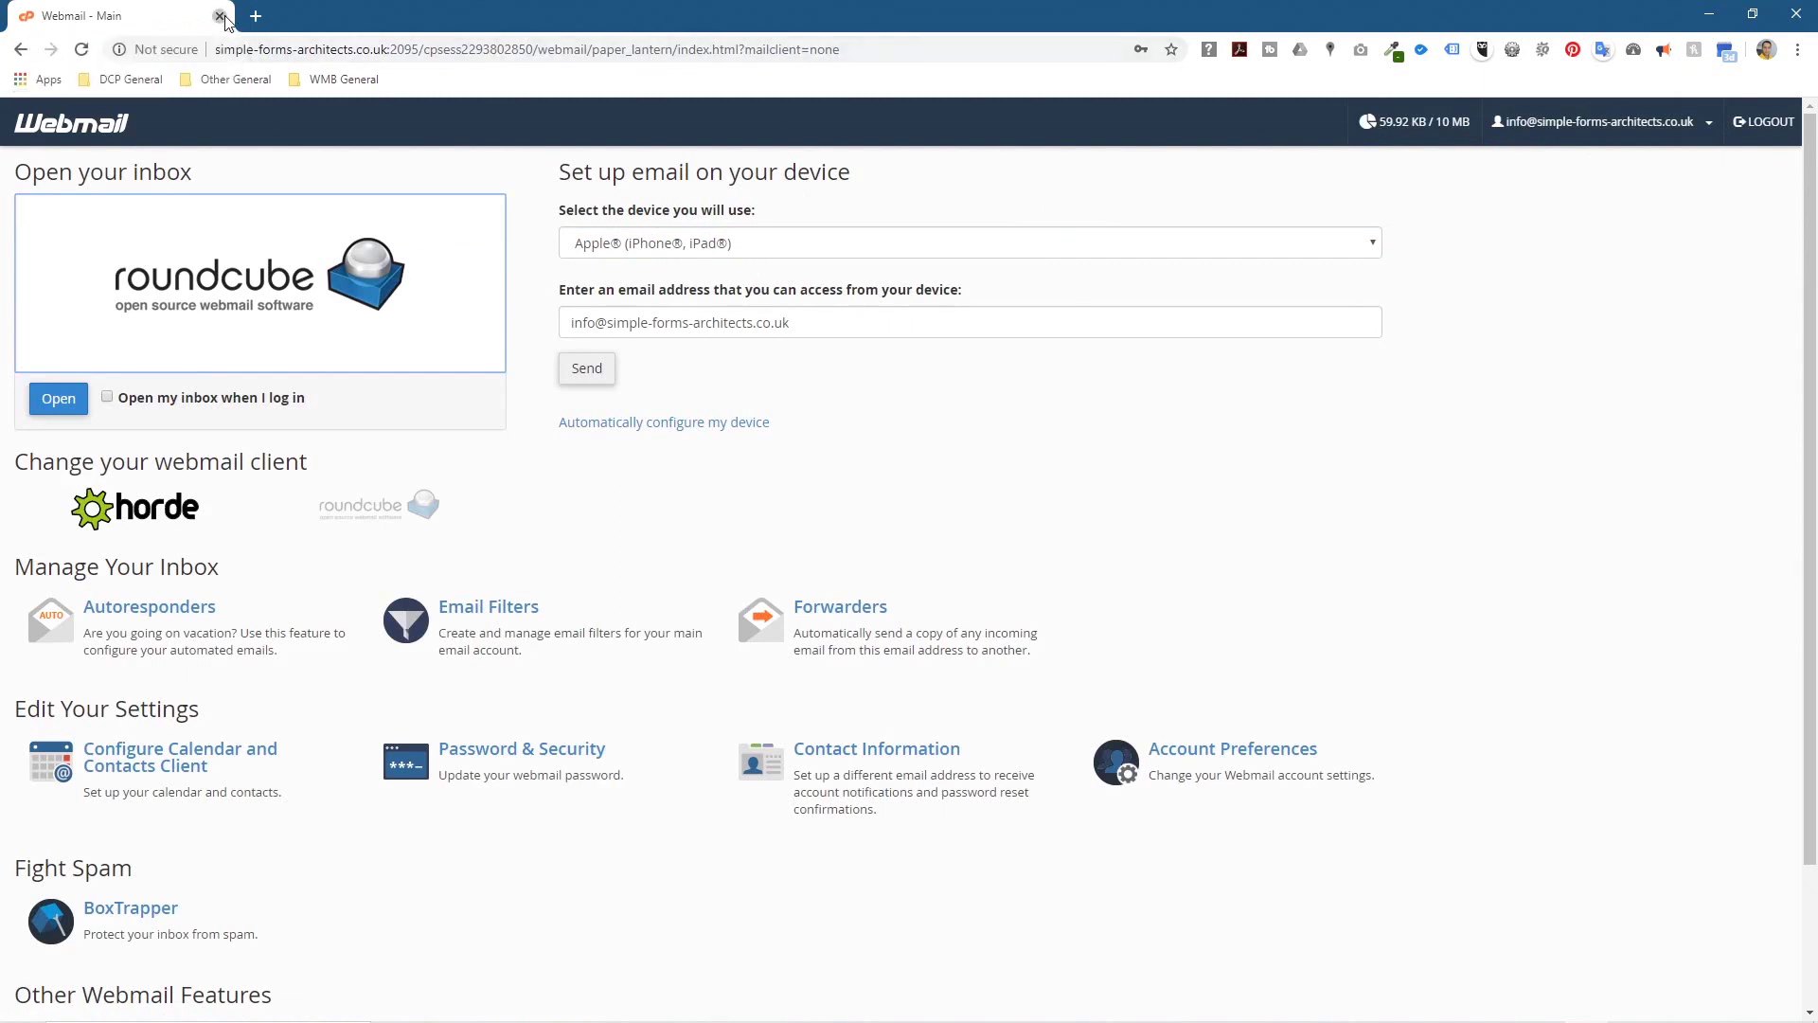
- Log out of the info mailbox's Webmail session
click(1764, 122)
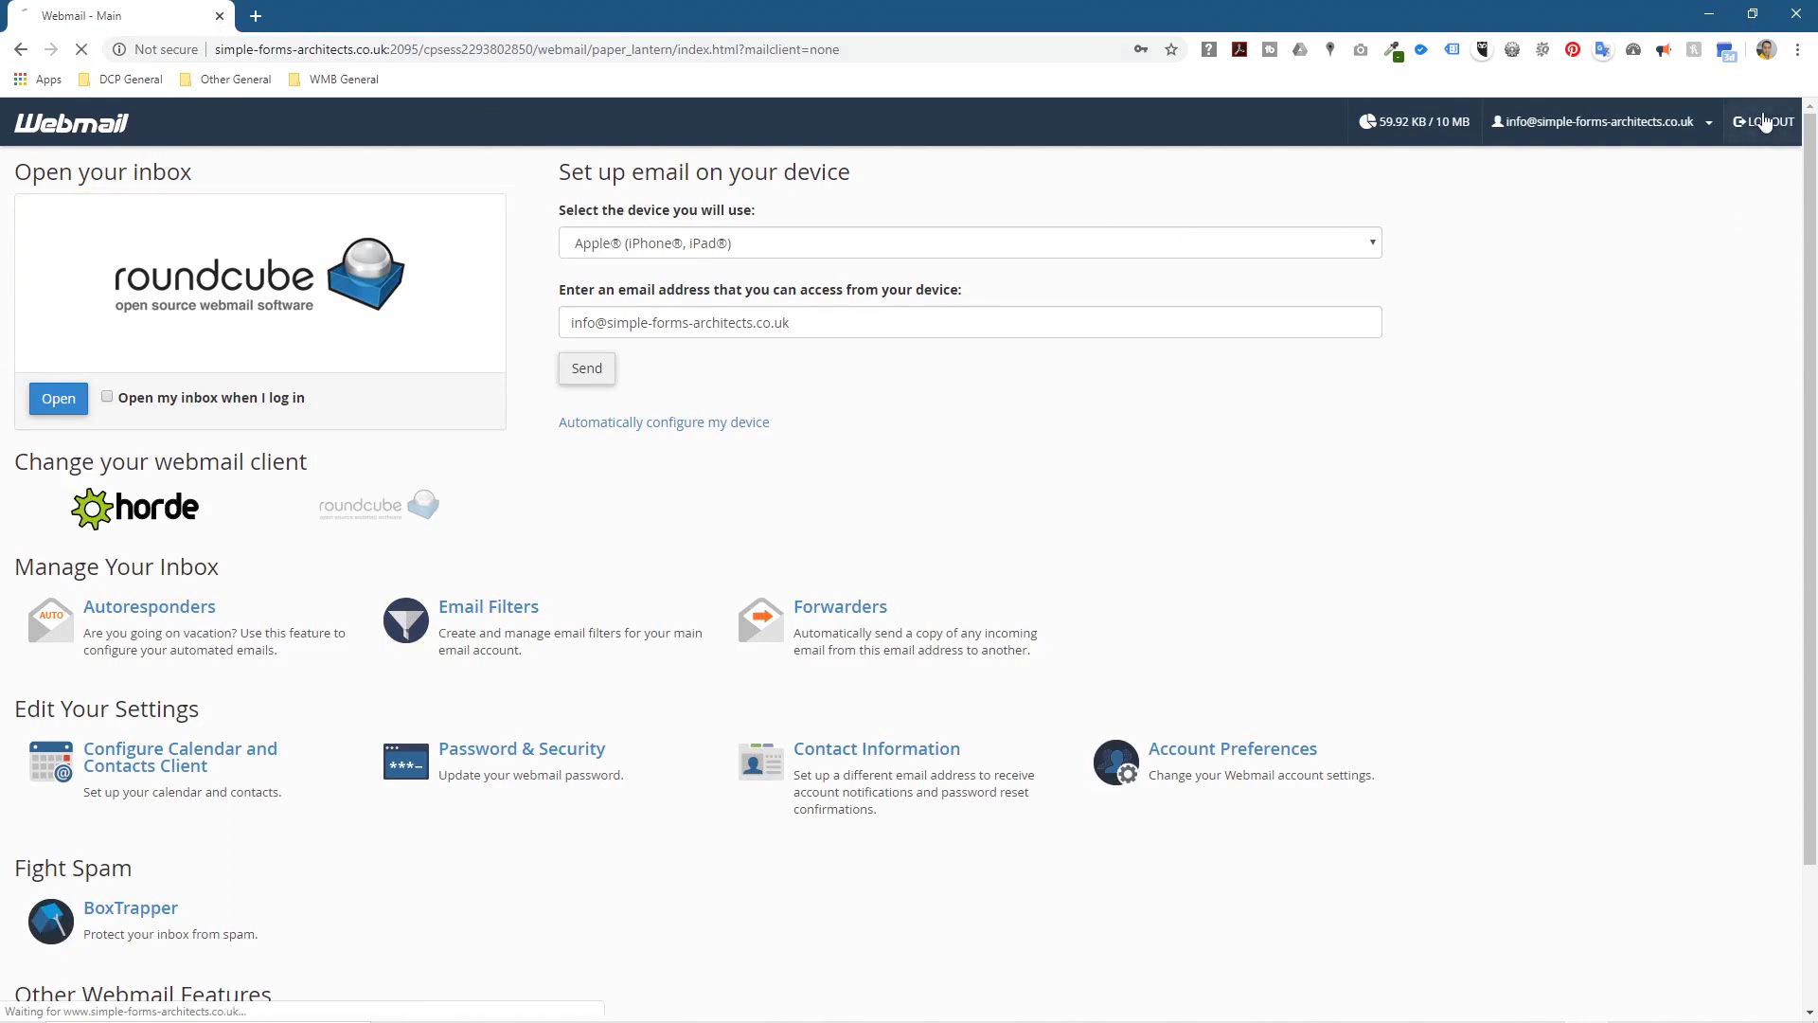